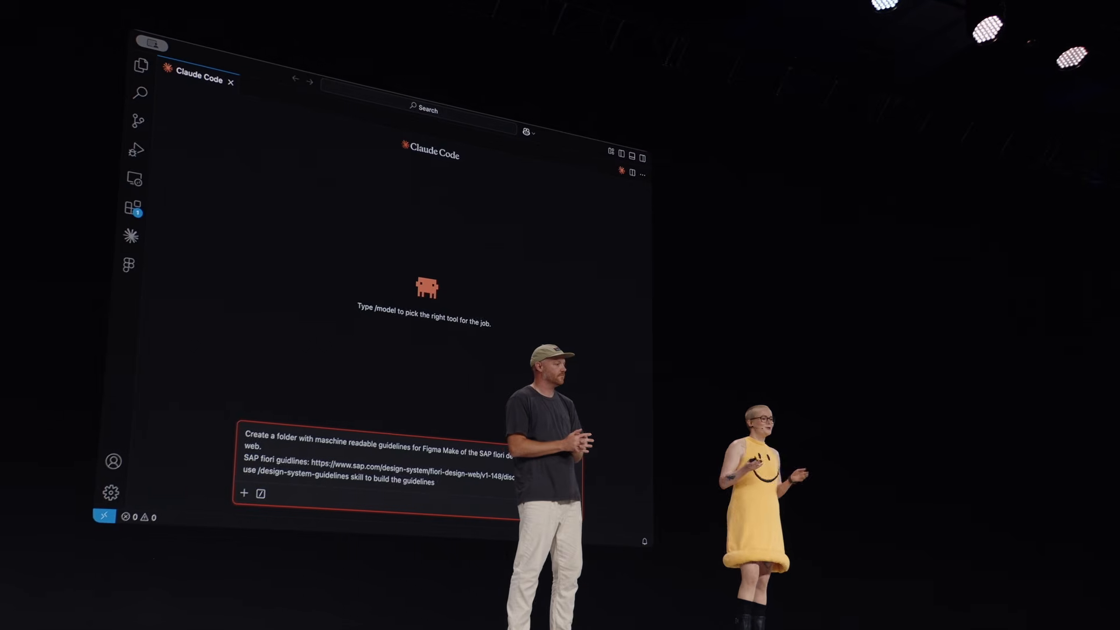
# Submit the Claude Code prompt for a folder of machine-readable SAP Fiori guidelines for Figma Make, using the /design-system-guidelines skill.
pyautogui.click(575, 518)
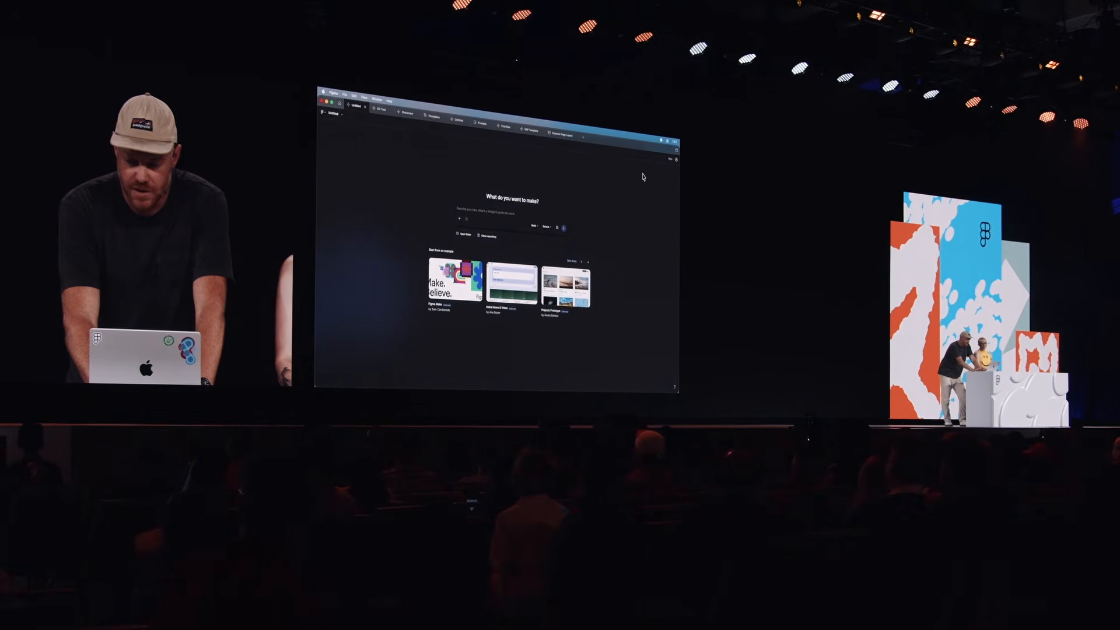
# Start creating a new kit in Figma Make with npm packages as its source.
pyautogui.click(670, 163)
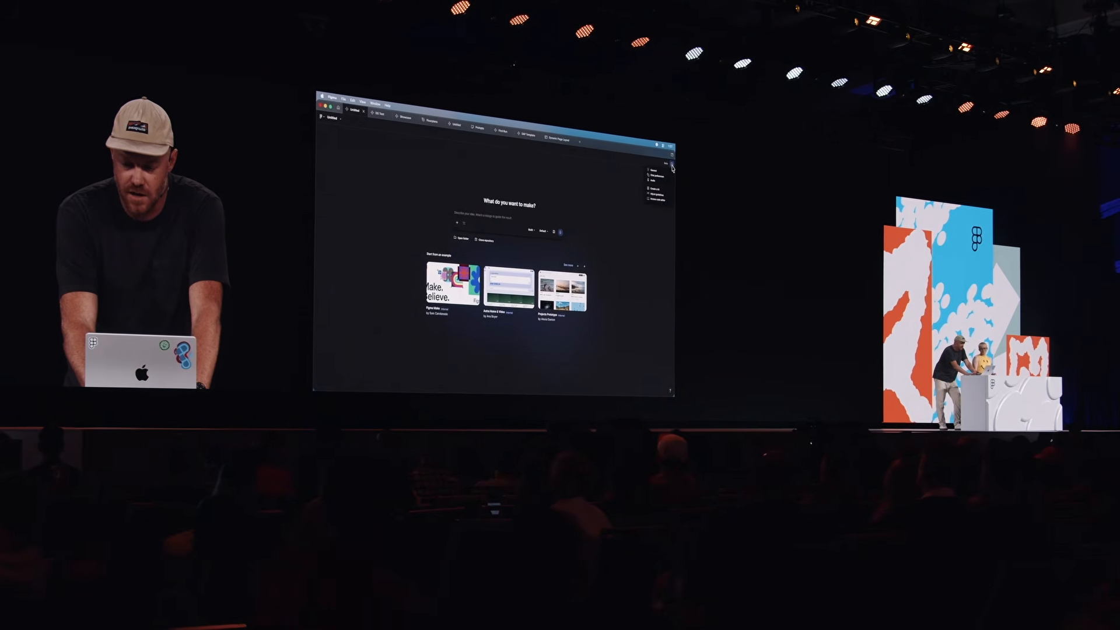
pyautogui.click(672, 195)
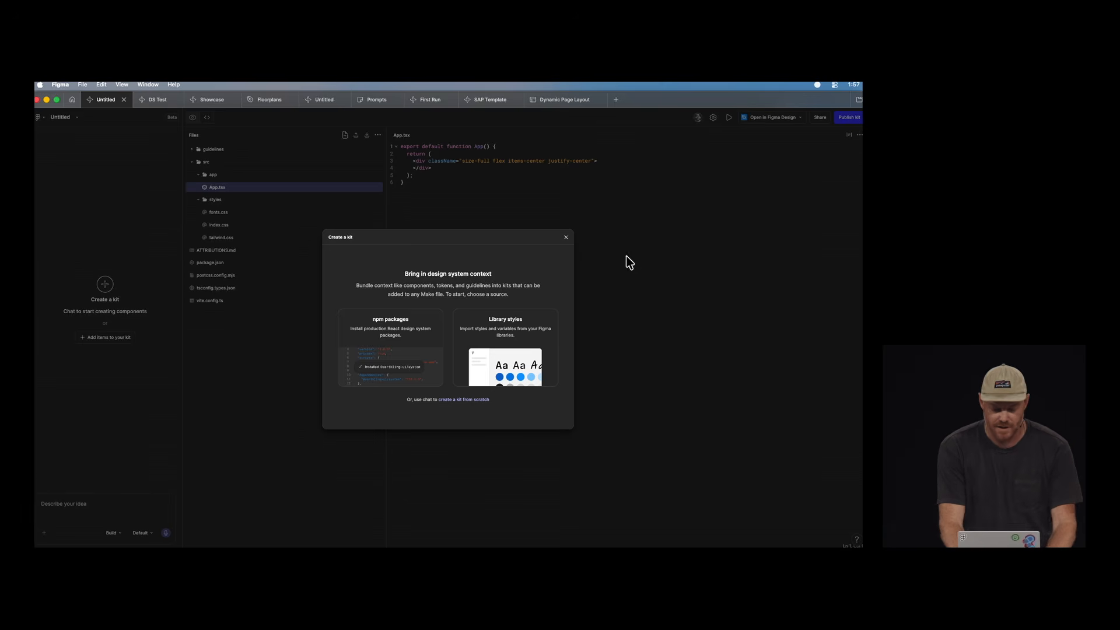
pyautogui.click(390, 341)
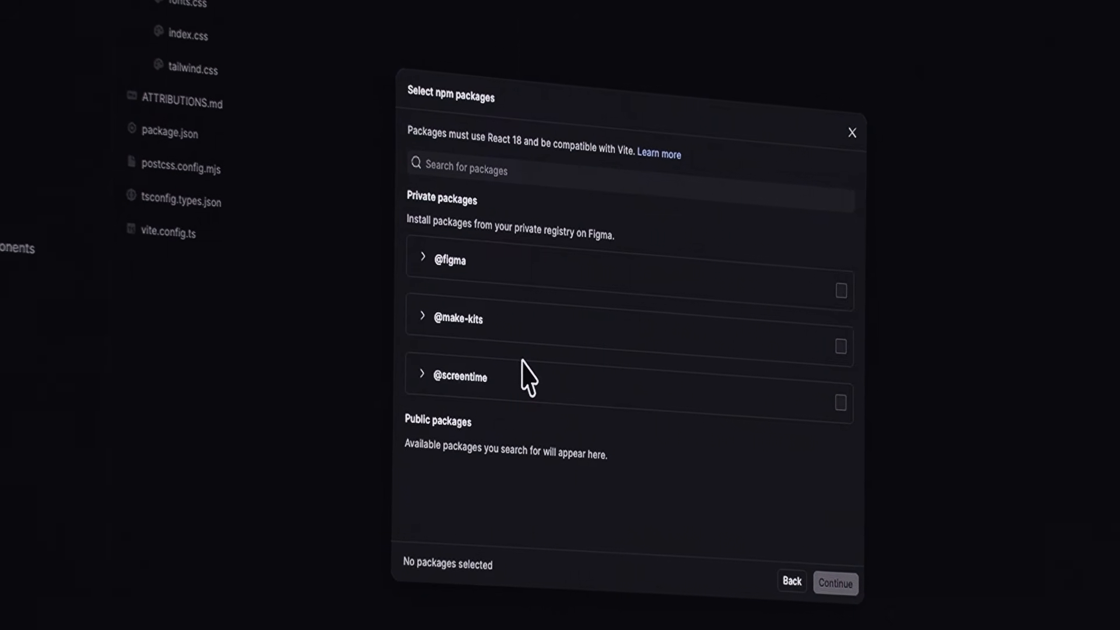
# Search the npm packages for "UI5" and select all the public packages in the results.
pyautogui.click(514, 173)
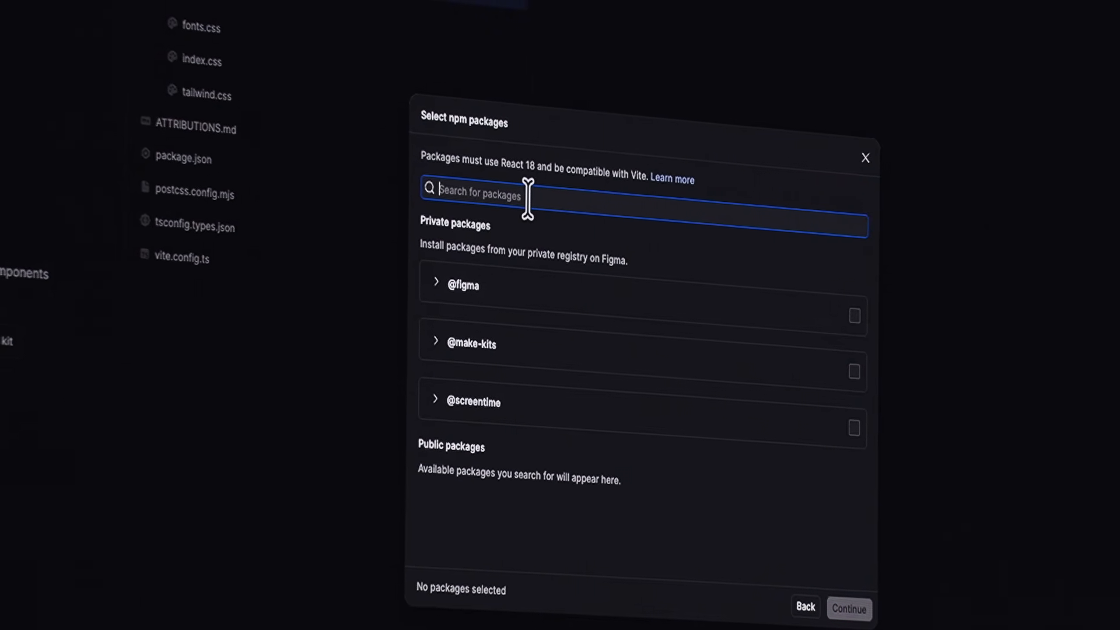
pyautogui.write('UI5')
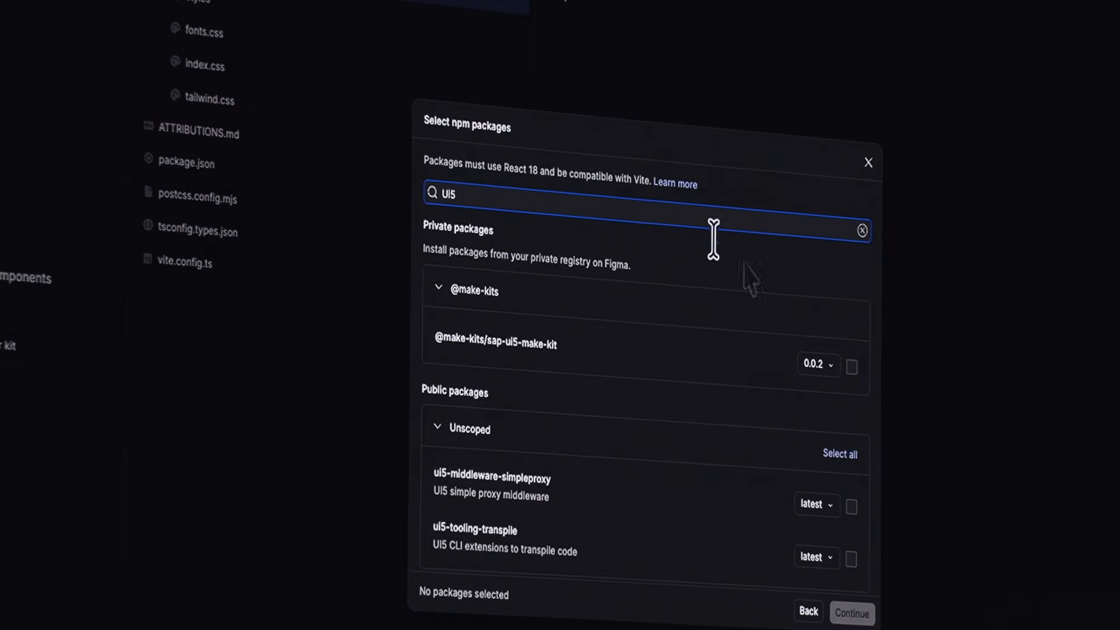
pyautogui.click(850, 458)
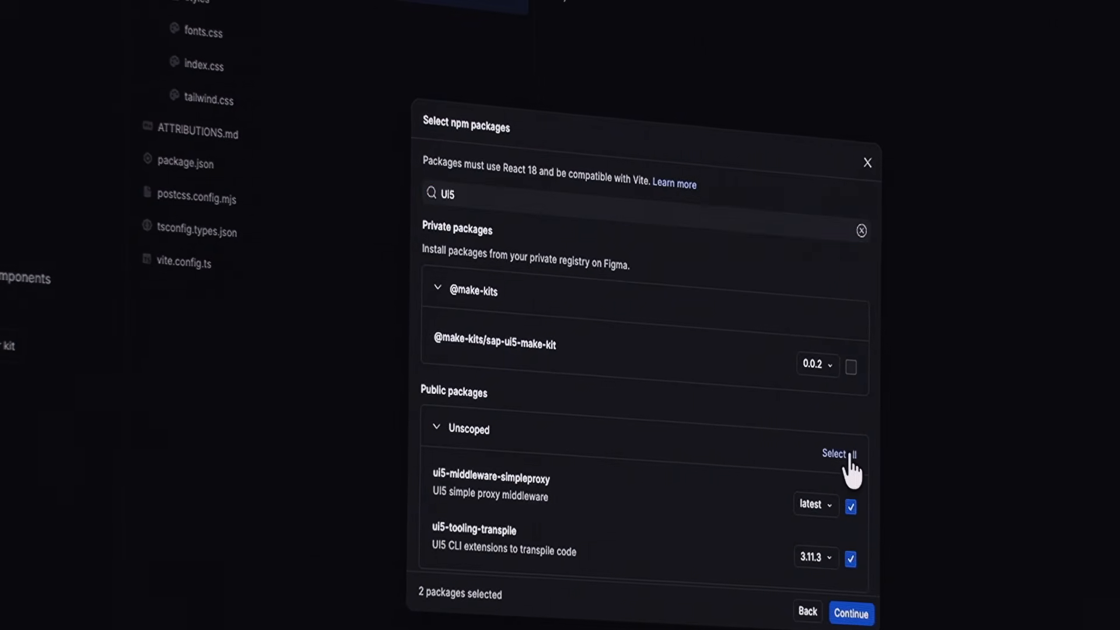
pyautogui.scroll(-5, 850, 471)
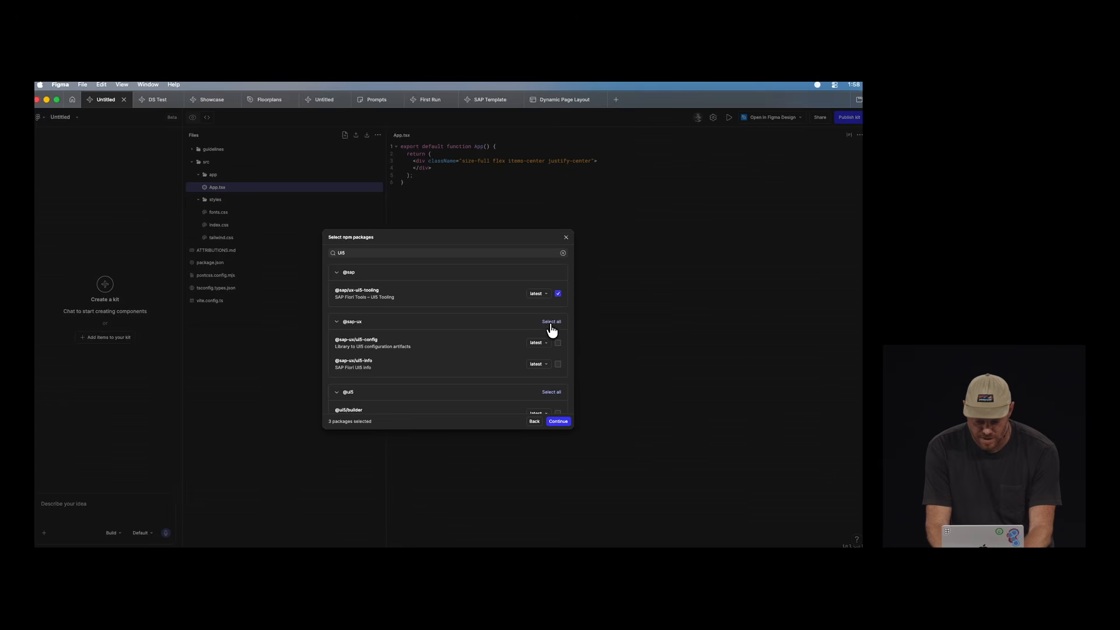
pyautogui.scroll(-2, 551, 329)
pyautogui.scroll(-10, 551, 354)
pyautogui.scroll(20, 551, 356)
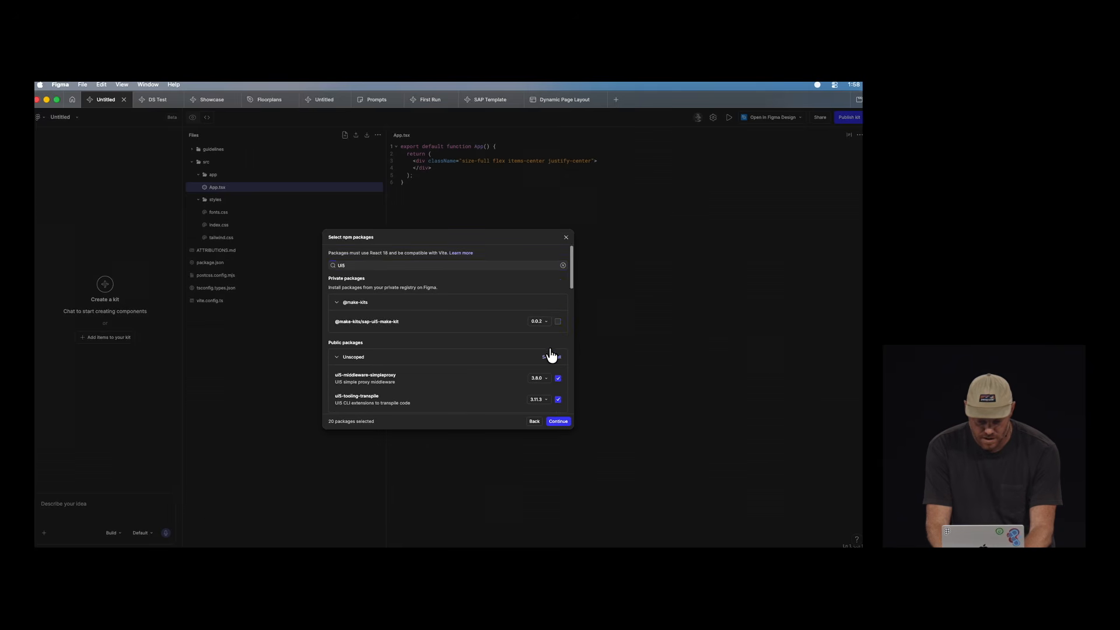
# Extend the package search to "UI5 react", add all the public packages listed, and install the selected packages.
pyautogui.write('react')
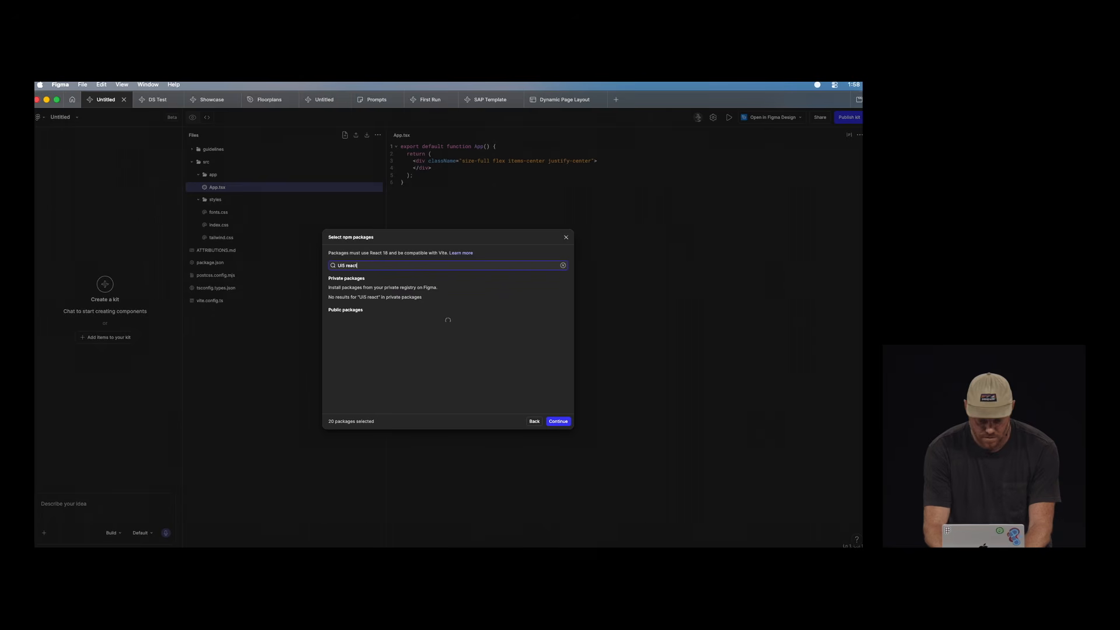
pyautogui.click(558, 396)
pyautogui.scroll(-5, 559, 391)
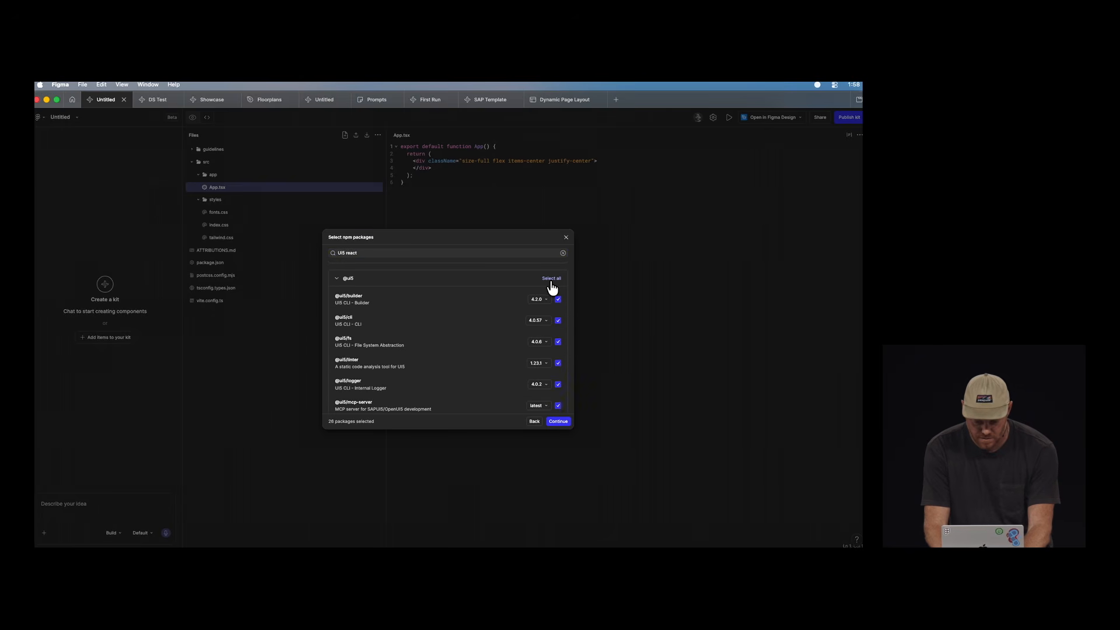
pyautogui.scroll(-10, 542, 367)
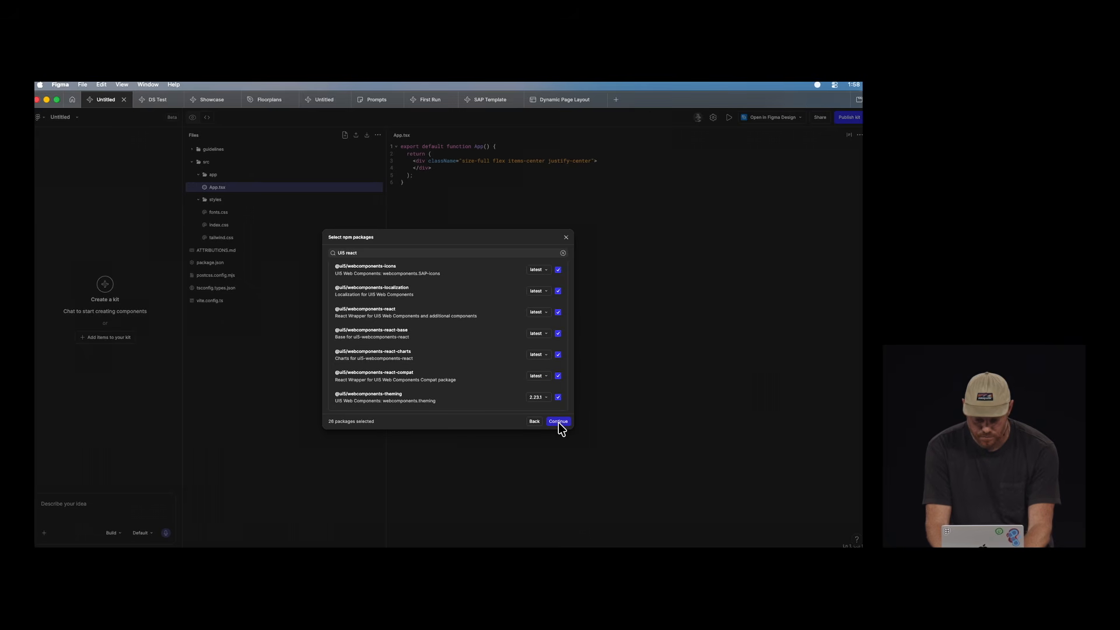
pyautogui.click(559, 422)
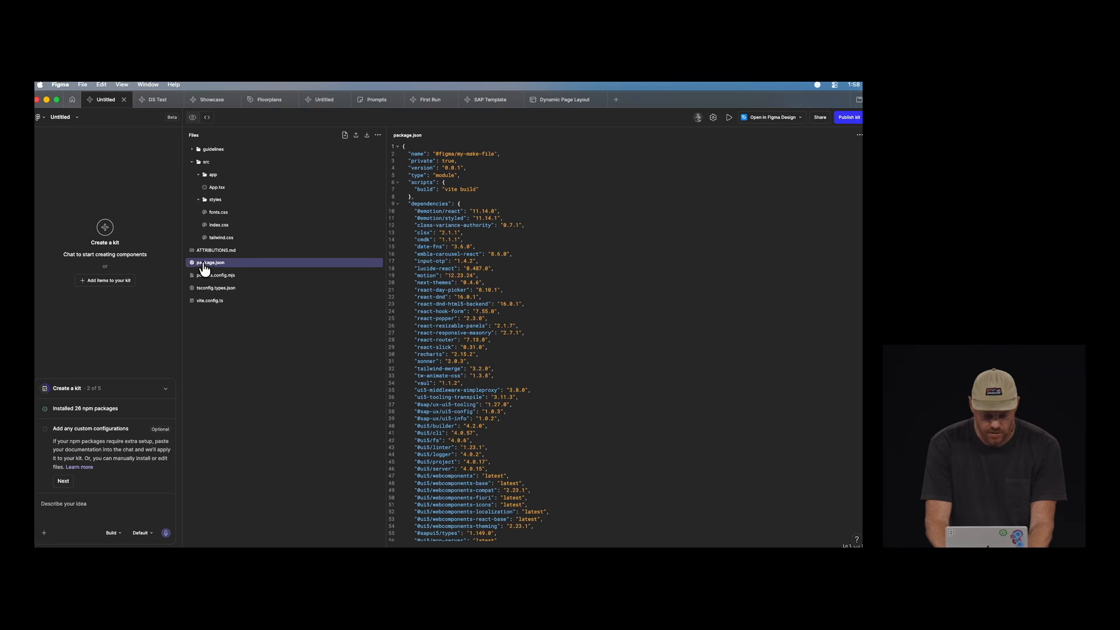
# Review the installed UI5 and SAP dependencies in package.json.
pyautogui.scroll(-5, 496, 406)
pyautogui.moveTo(560, 460); pyautogui.dragTo(492, 273)
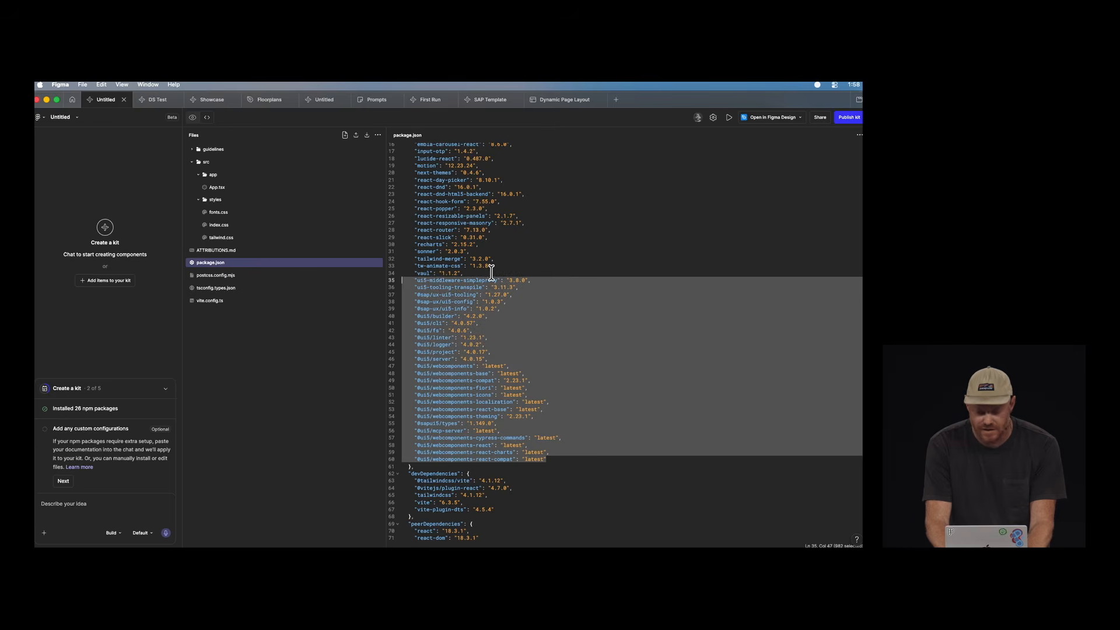
pyautogui.click(496, 271)
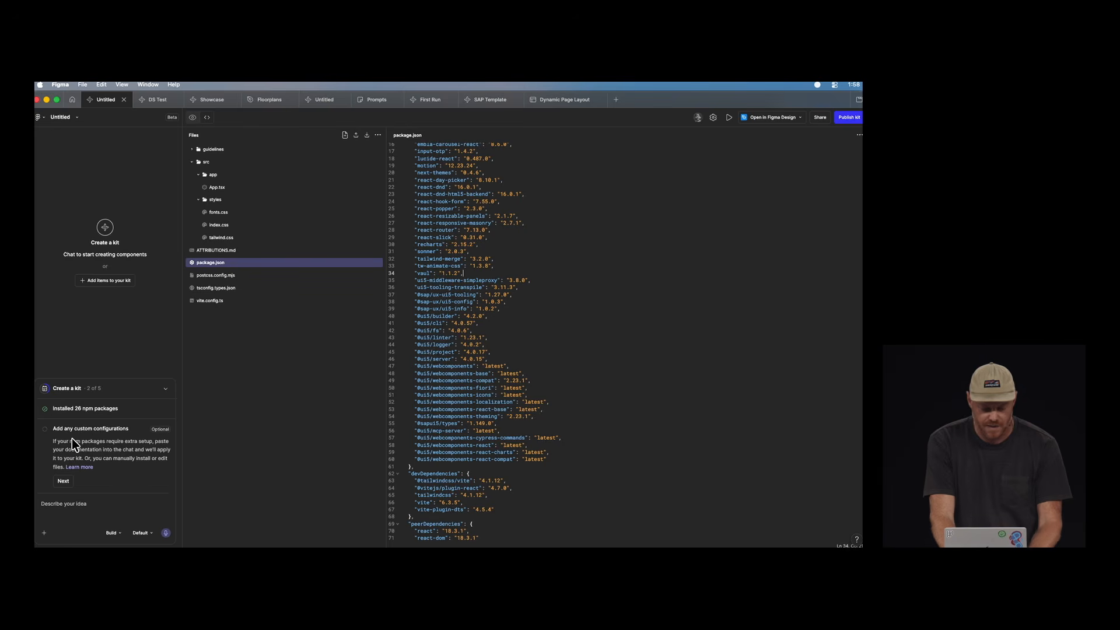
# Skip the kit's custom configurations and choose to add your own guidelines.
pyautogui.click(63, 482)
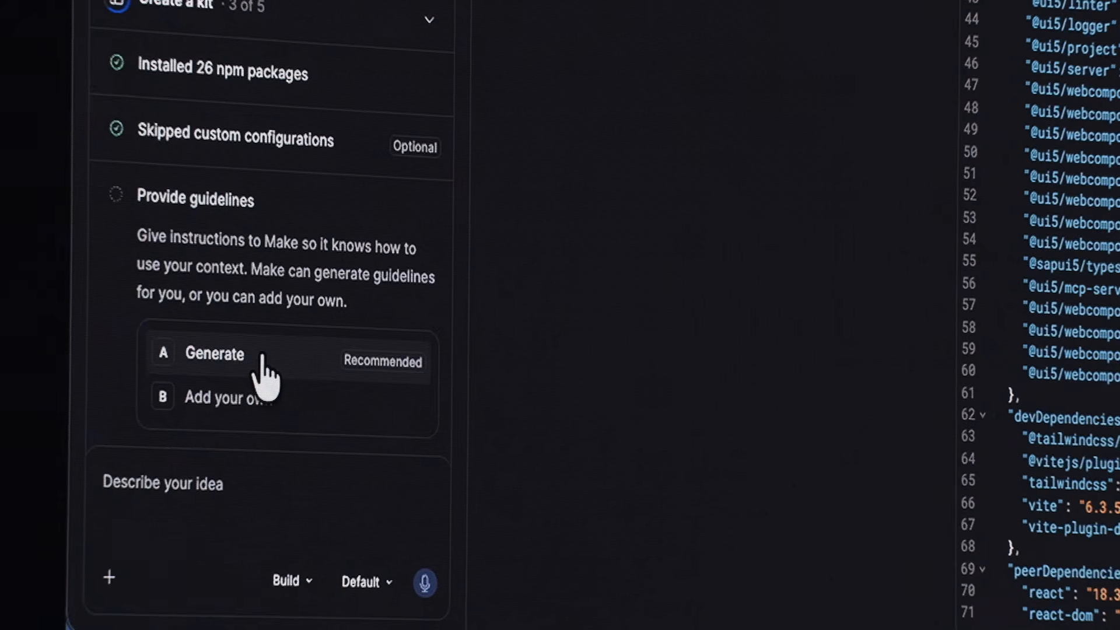
pyautogui.click(230, 398)
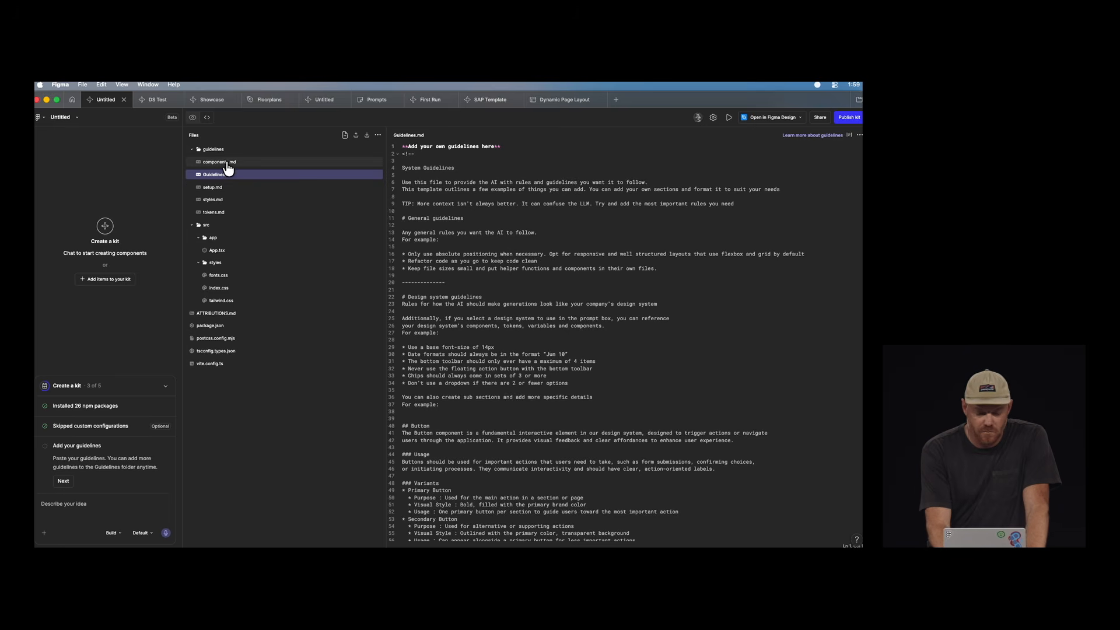
# Delete the template files tokens.md, styles.md, setup.md and components.md from the guidelines folder.
pyautogui.click(224, 213)
pyautogui.click(224, 200)
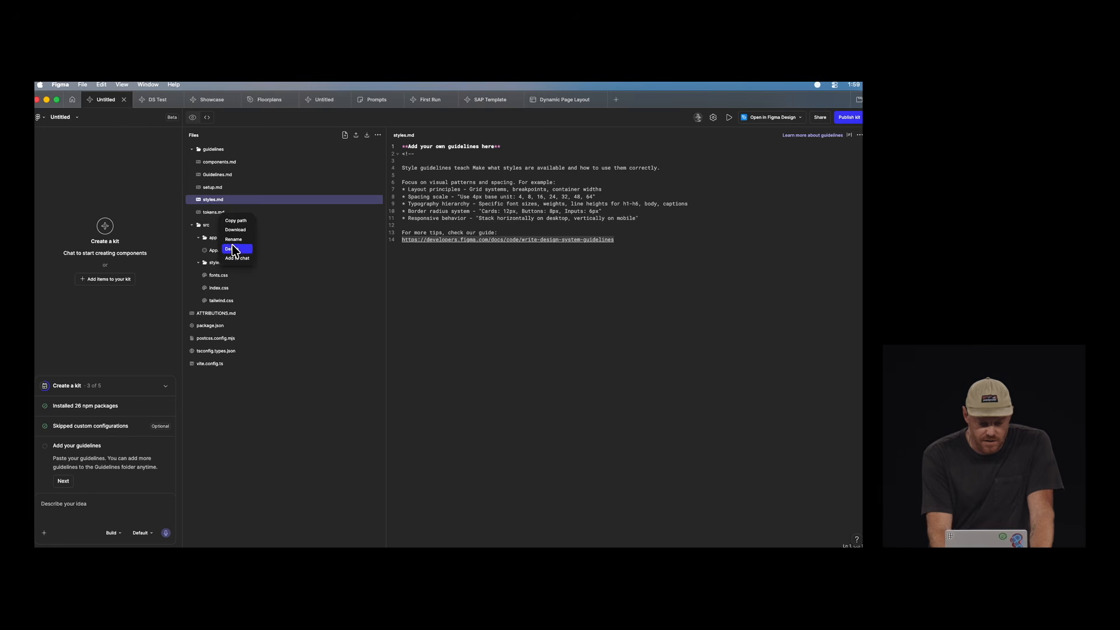
pyautogui.click(231, 249)
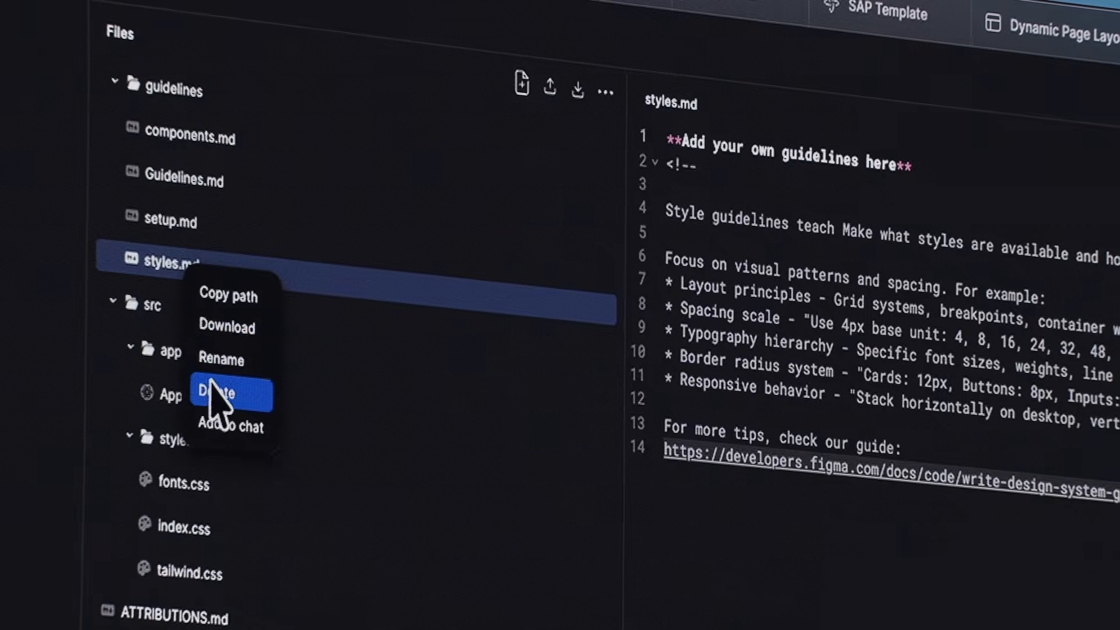
pyautogui.click(227, 235)
pyautogui.rightClick(213, 187)
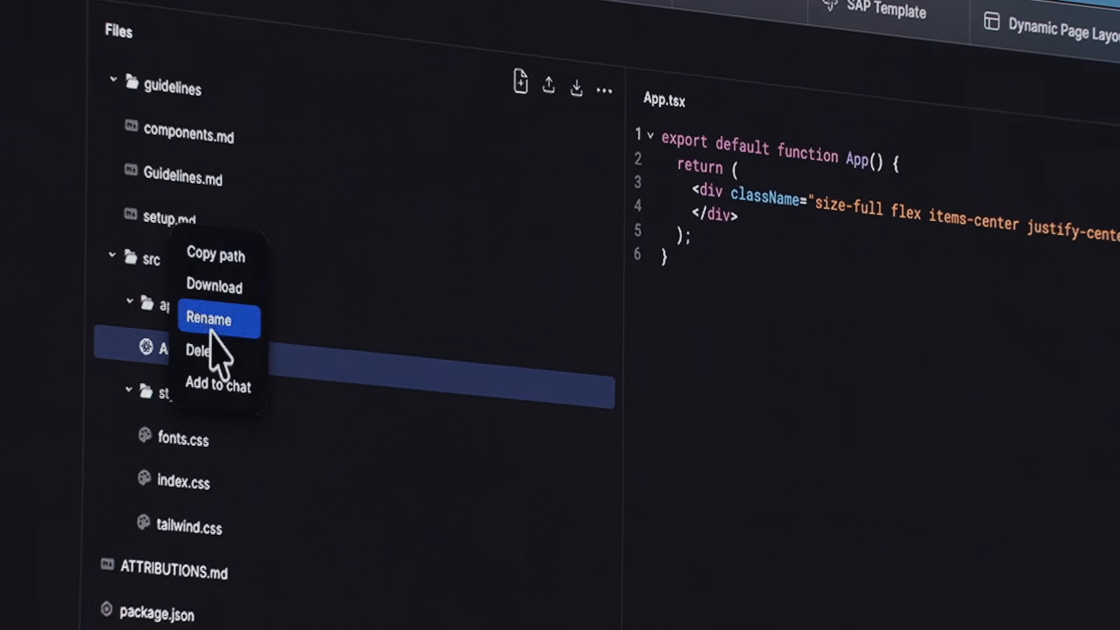
pyautogui.click(210, 352)
pyautogui.rightClick(190, 133)
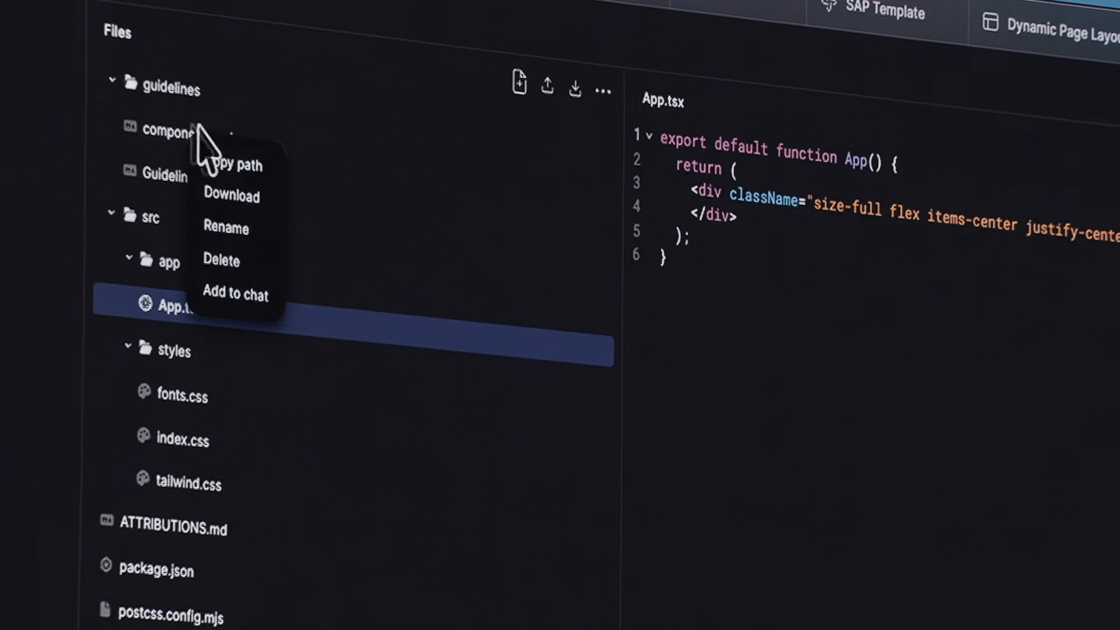
pyautogui.click(222, 256)
# Replace the whole content of the kit's Guidelines.md with the raw text of the local SAP Fiori Guidelines.md opened in Warp.
pyautogui.click(216, 153)
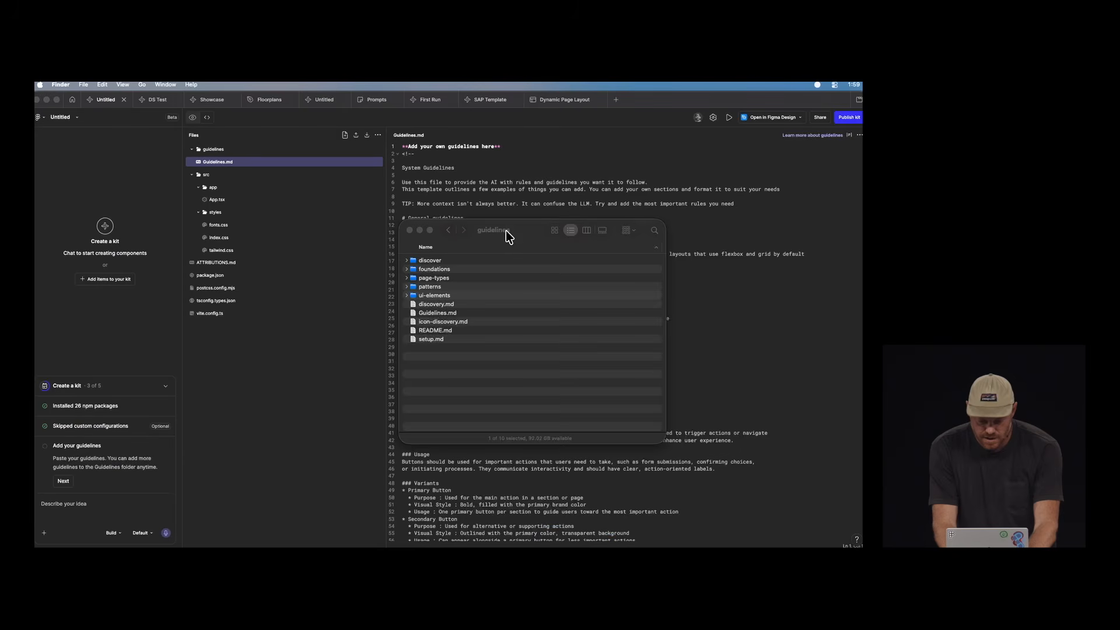
pyautogui.moveTo(508, 235); pyautogui.dragTo(573, 229)
pyautogui.doubleClick(510, 305)
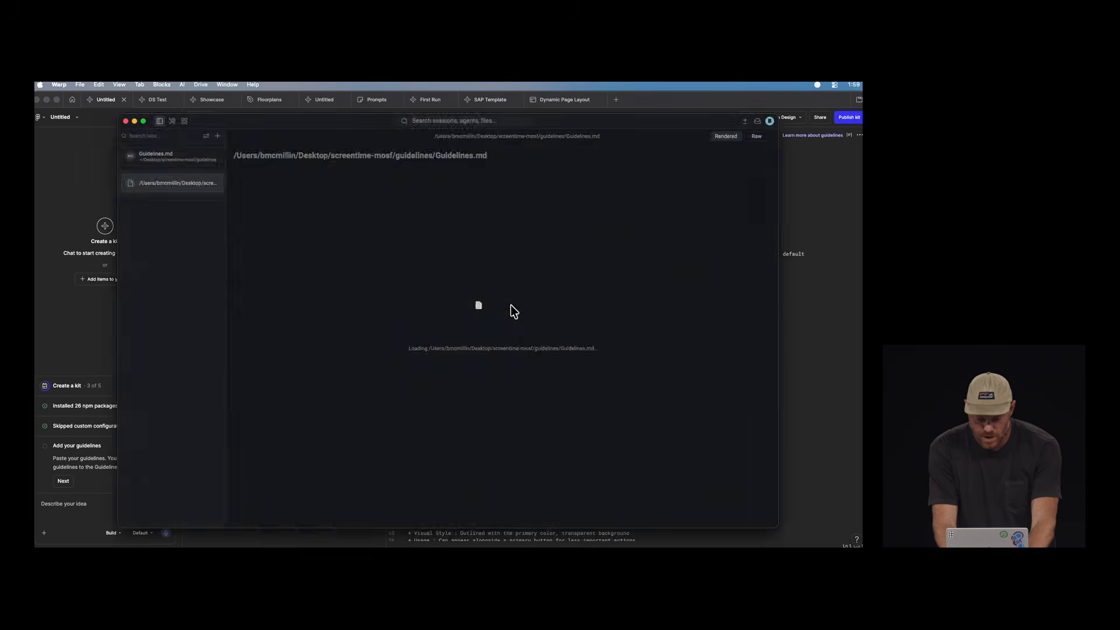
pyautogui.click(746, 136)
pyautogui.press('super+a')
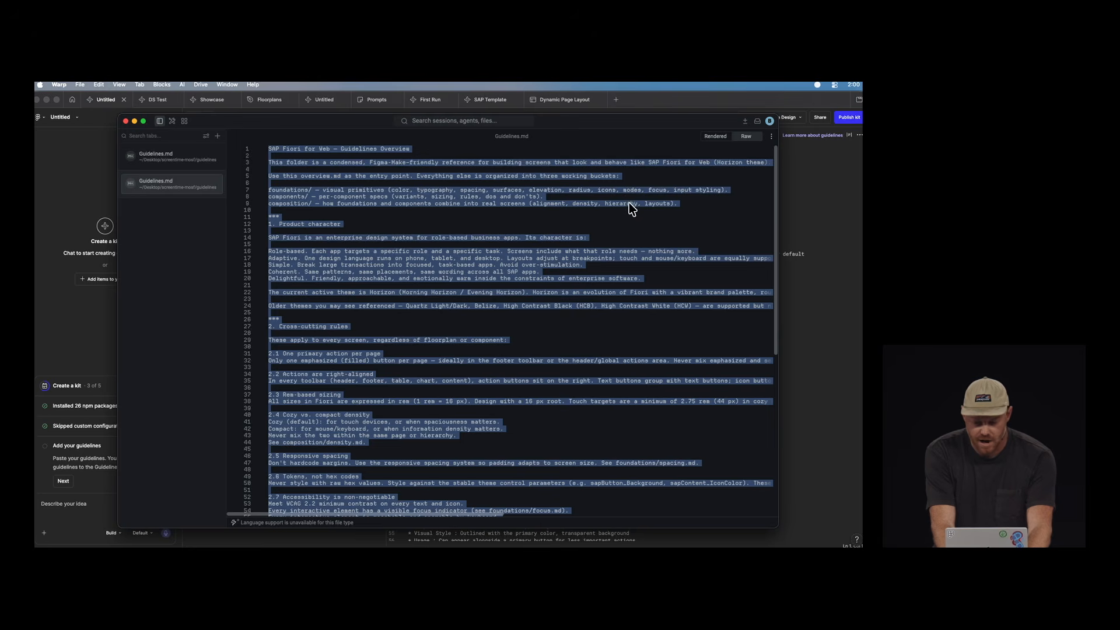
pyautogui.click(820, 243)
pyautogui.press('super+a')
pyautogui.press('super+v')
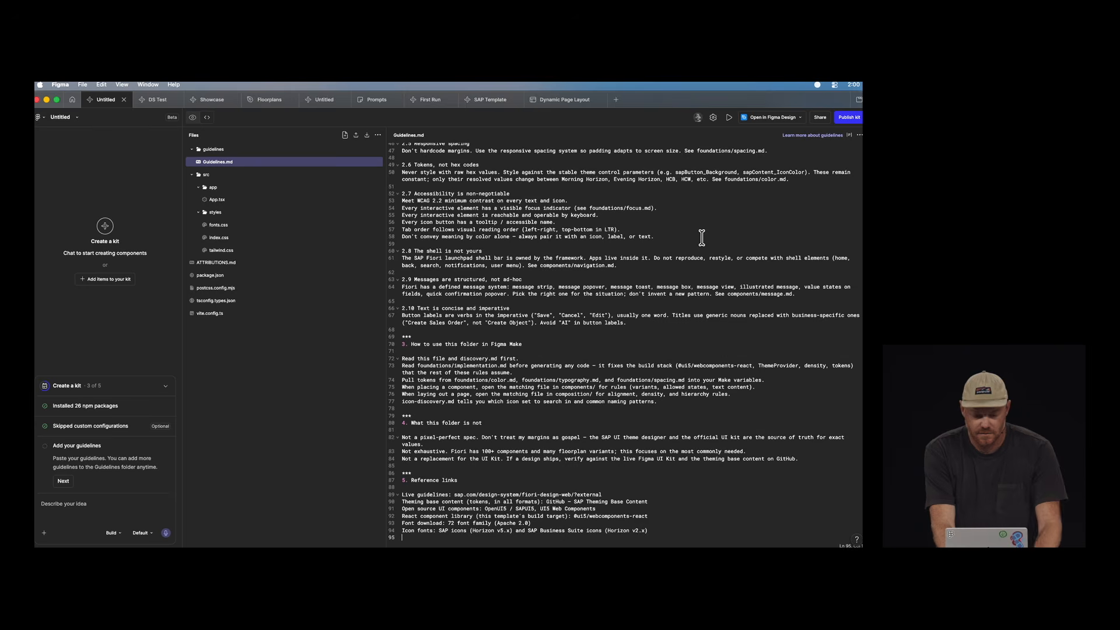
# Switch to Finder and add discovery.md, icon-discovery.md, README.md and setup.md to the kit's guidelines folder.
pyautogui.press('super+Tab')
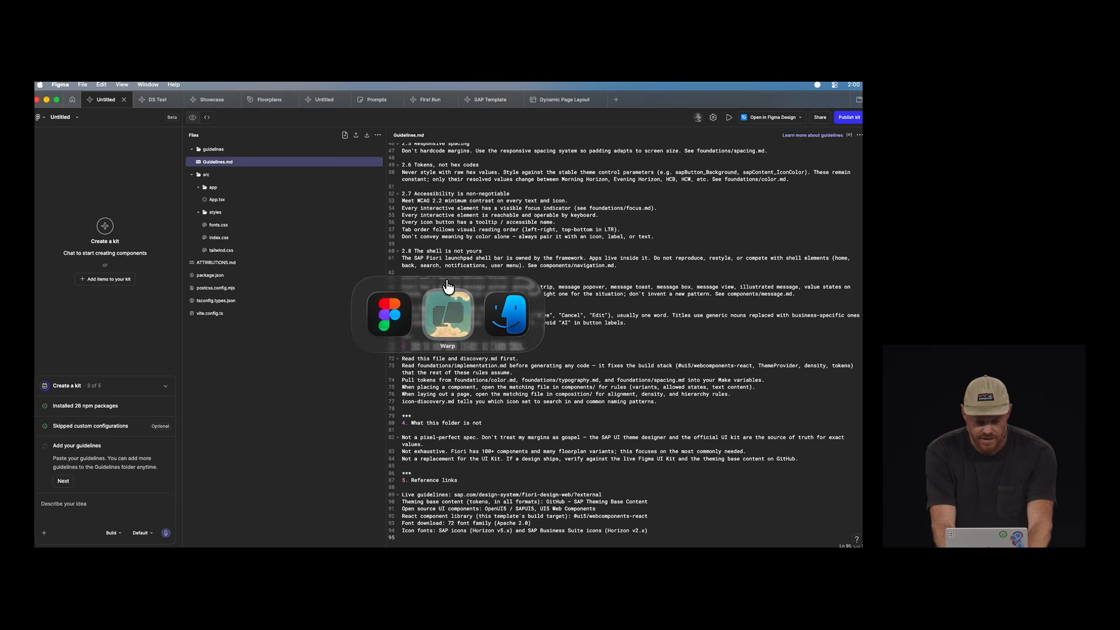
pyautogui.click(492, 314)
pyautogui.click(535, 315)
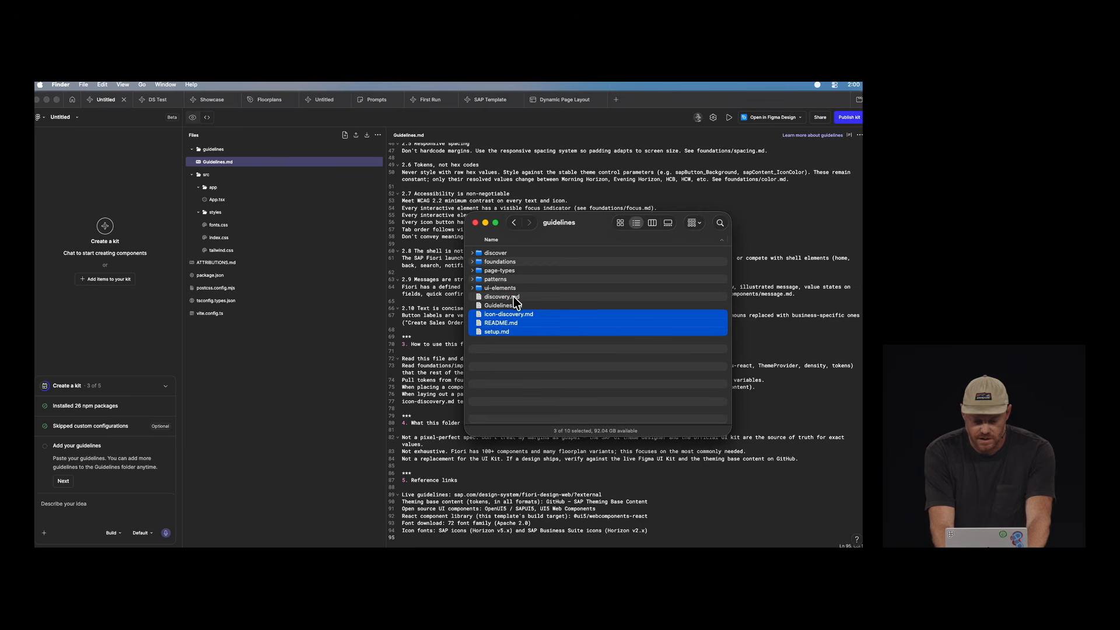
pyautogui.moveTo(318, 200); pyautogui.dragTo(220, 151)
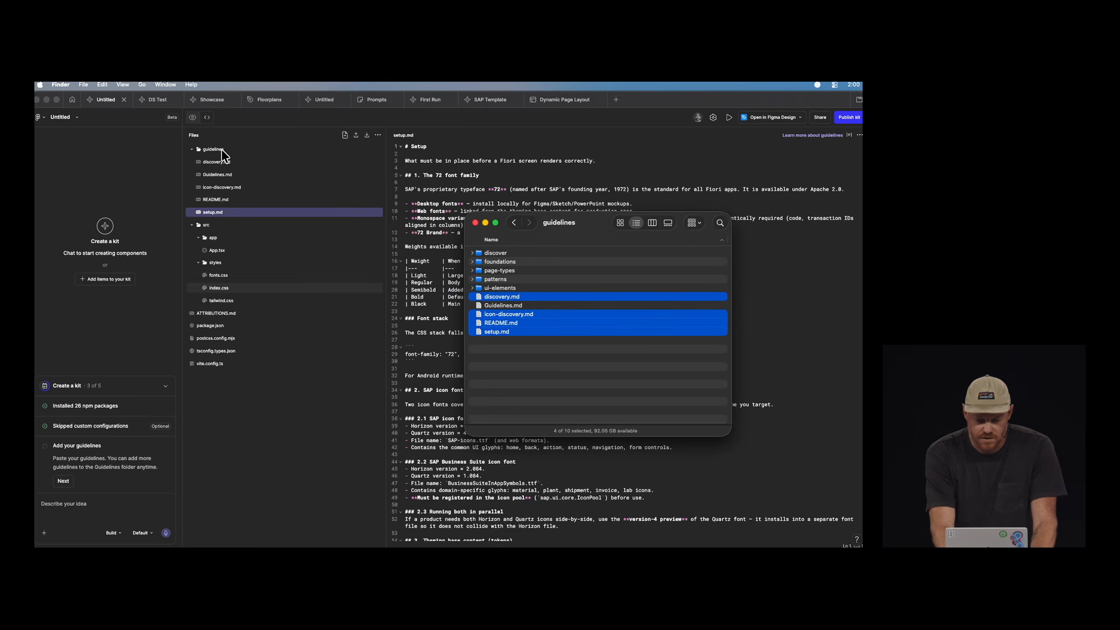
# Add the discover, foundations, page-types, patterns and ui-elements folders from Finder to the kit's guidelines folder.
pyautogui.click(516, 254)
pyautogui.moveTo(496, 252); pyautogui.dragTo(269, 168)
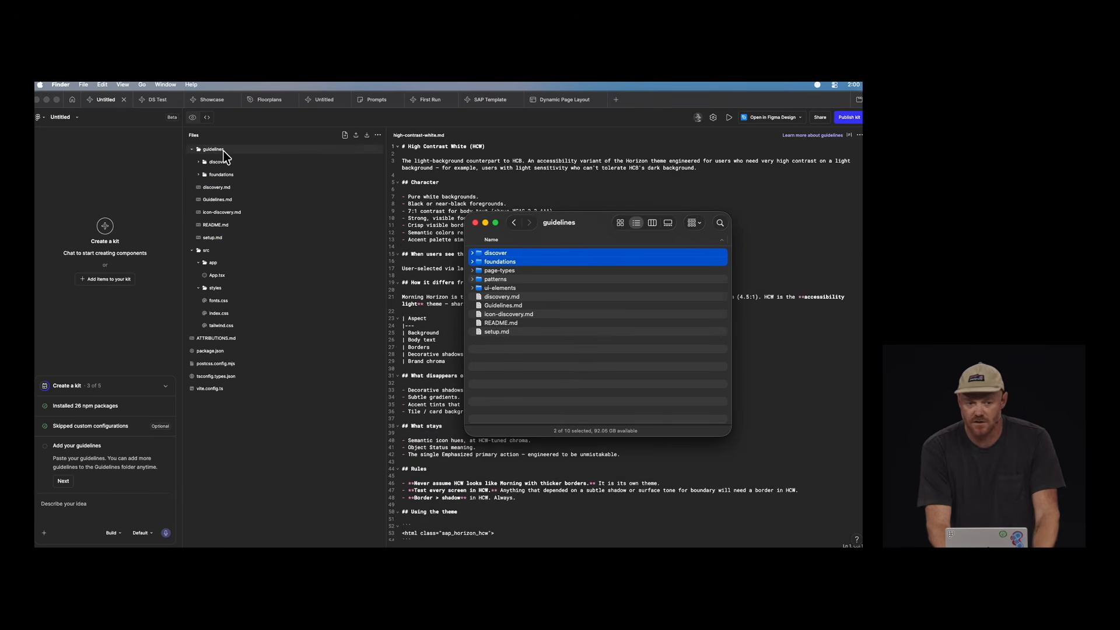
pyautogui.click(501, 279)
pyautogui.keyDown('shift'); pyautogui.click(515, 271); pyautogui.keyUp('shift')
pyautogui.moveTo(514, 270); pyautogui.dragTo(257, 153)
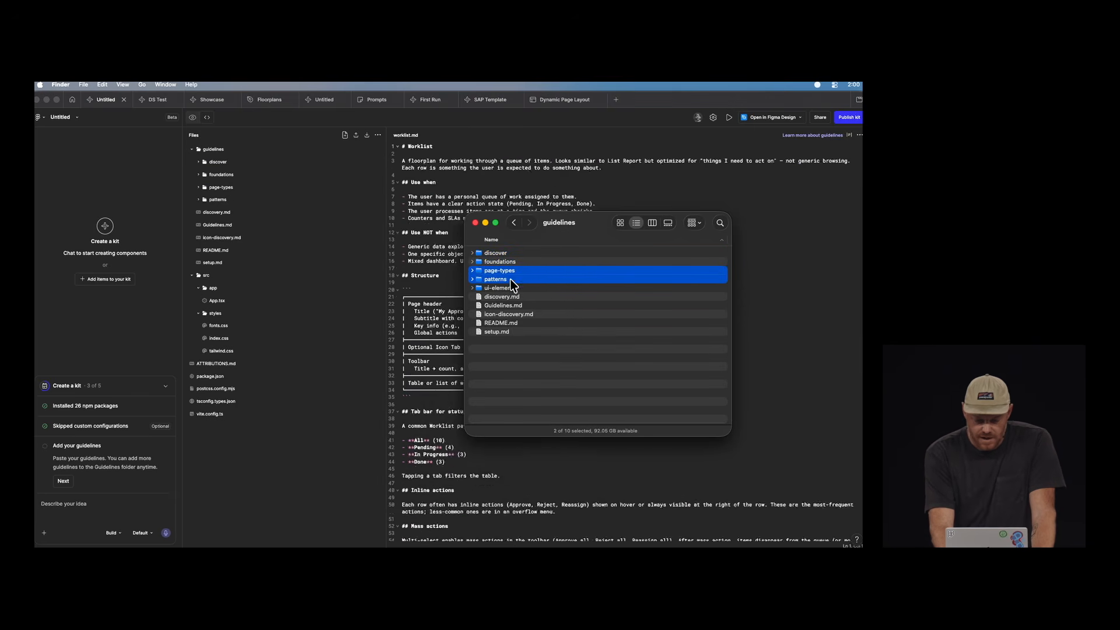
pyautogui.moveTo(505, 288); pyautogui.dragTo(239, 153)
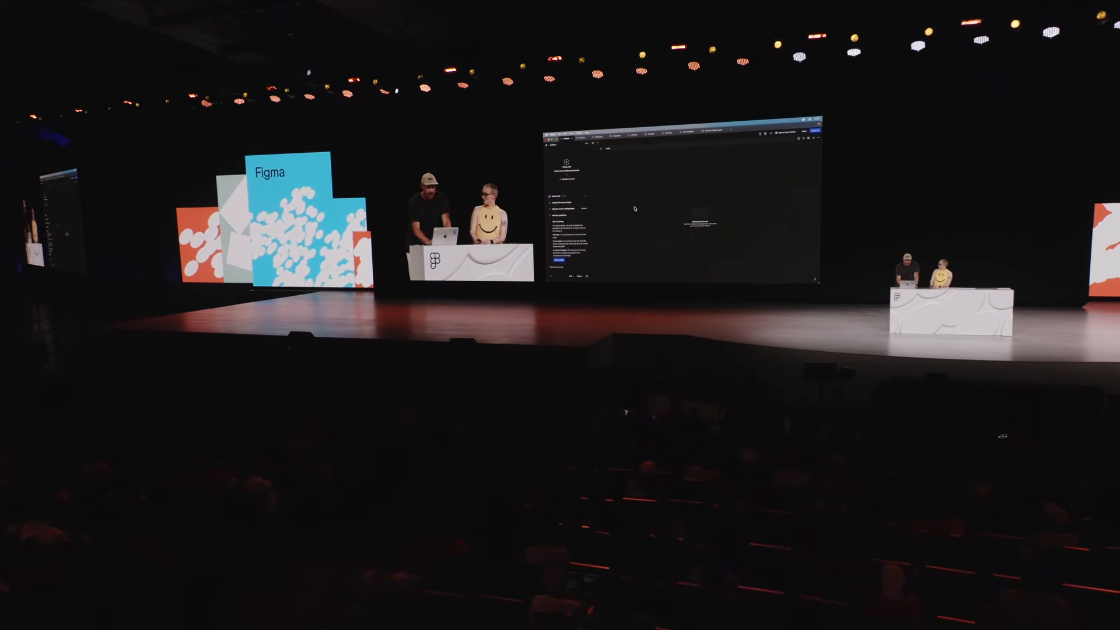
# Select the full DS Test prompt on the Prompts board, and switch to the DS Test file.
pyautogui.click(568, 257)
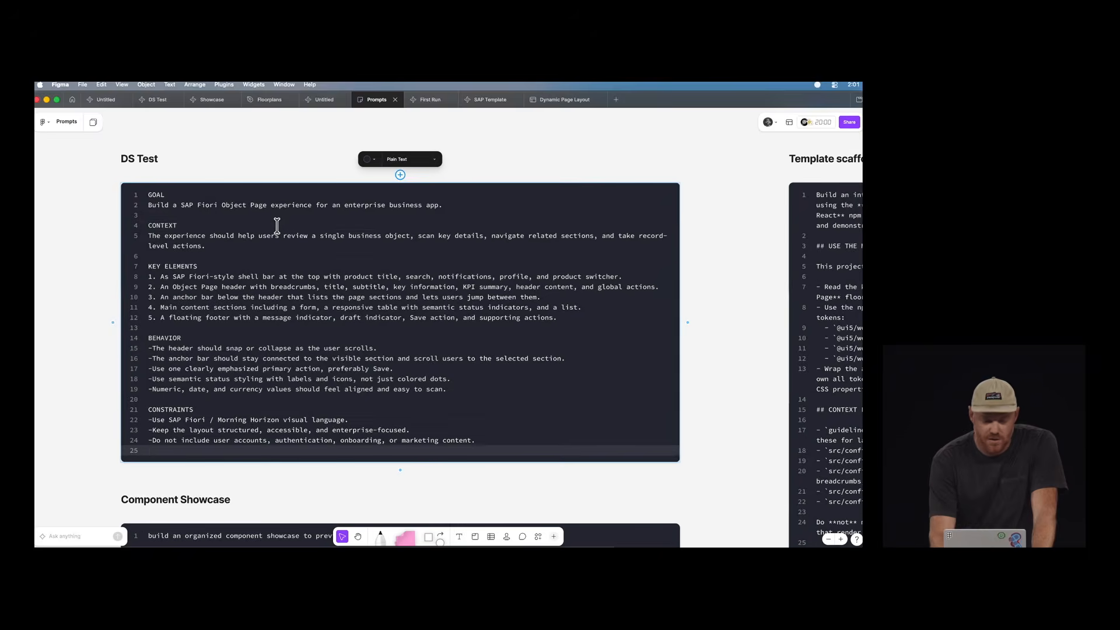
pyautogui.doubleClick(277, 226)
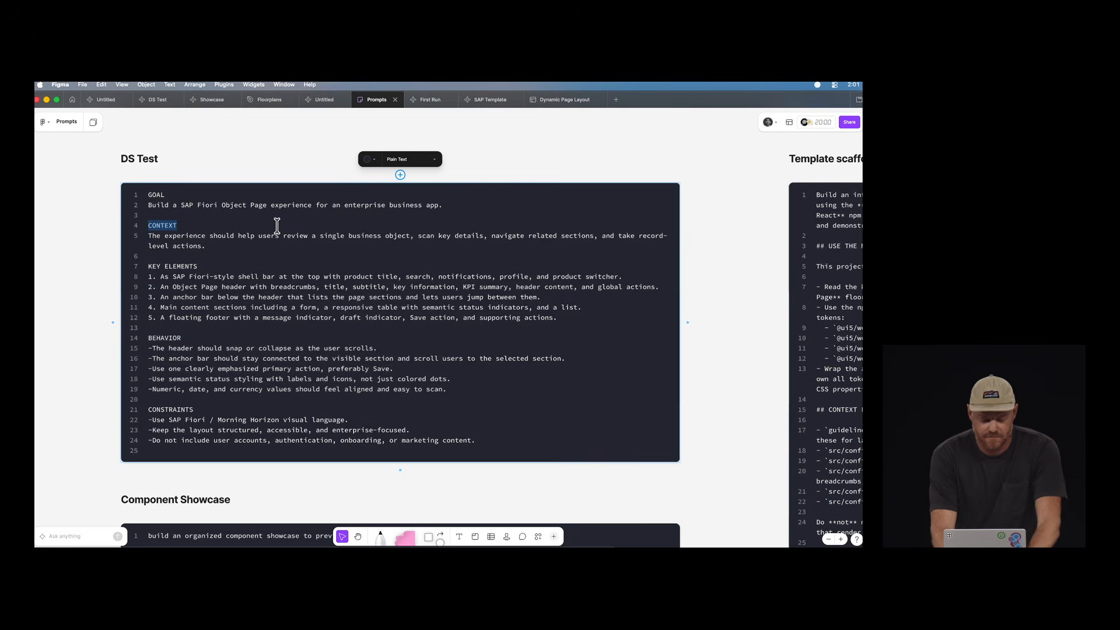
pyautogui.press('super+a')
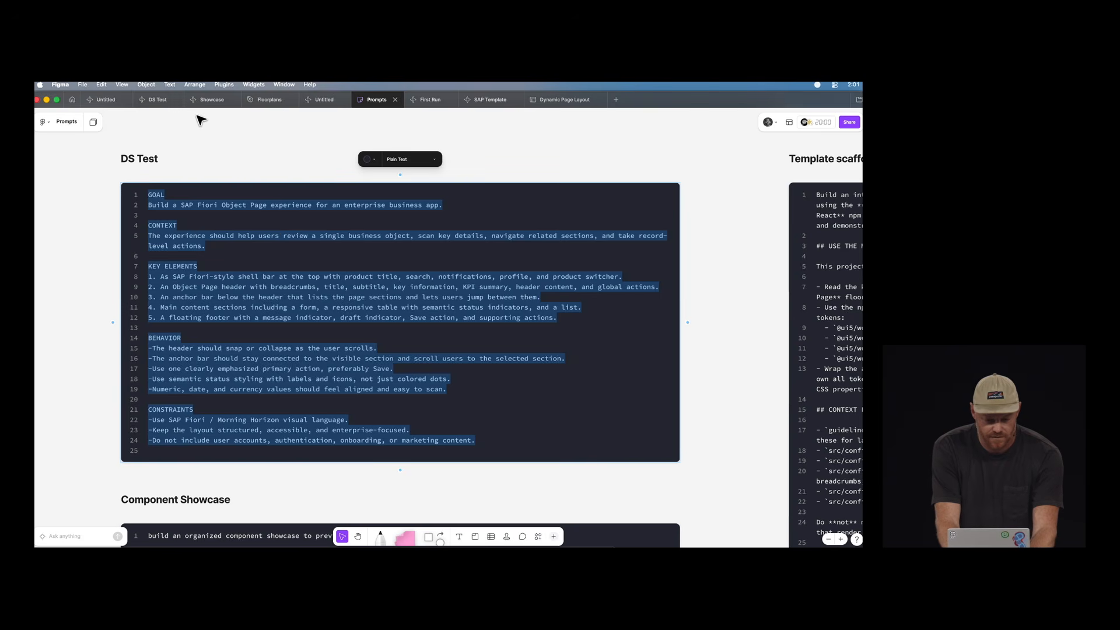
pyautogui.click(146, 100)
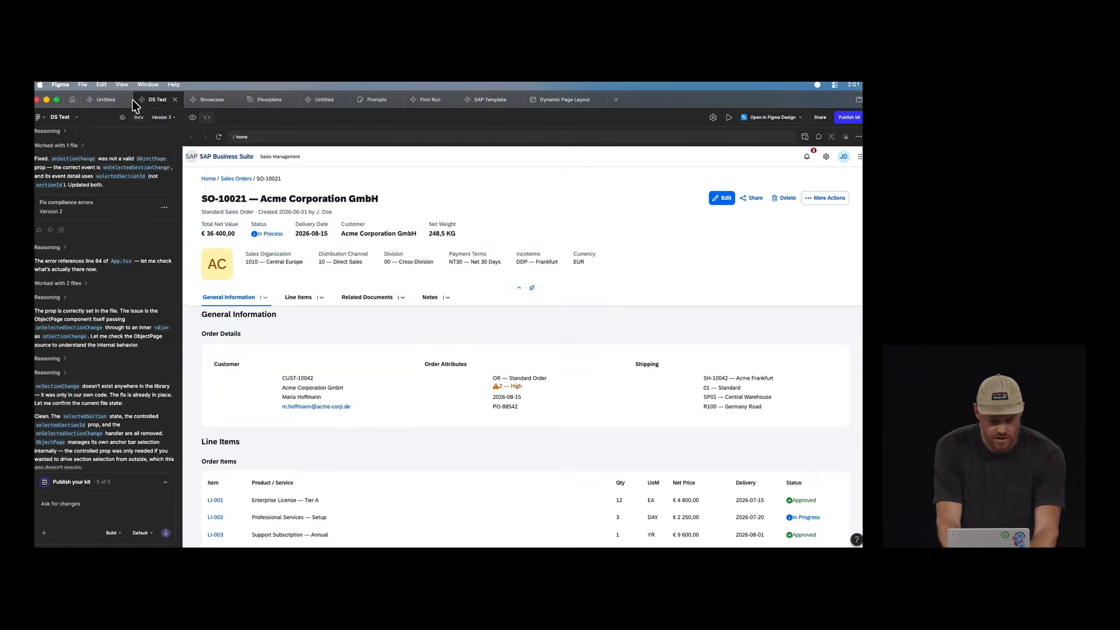
# Submit the copied SAP Fiori Object Page prompt in the chat of the Untitled kit file.
pyautogui.click(103, 99)
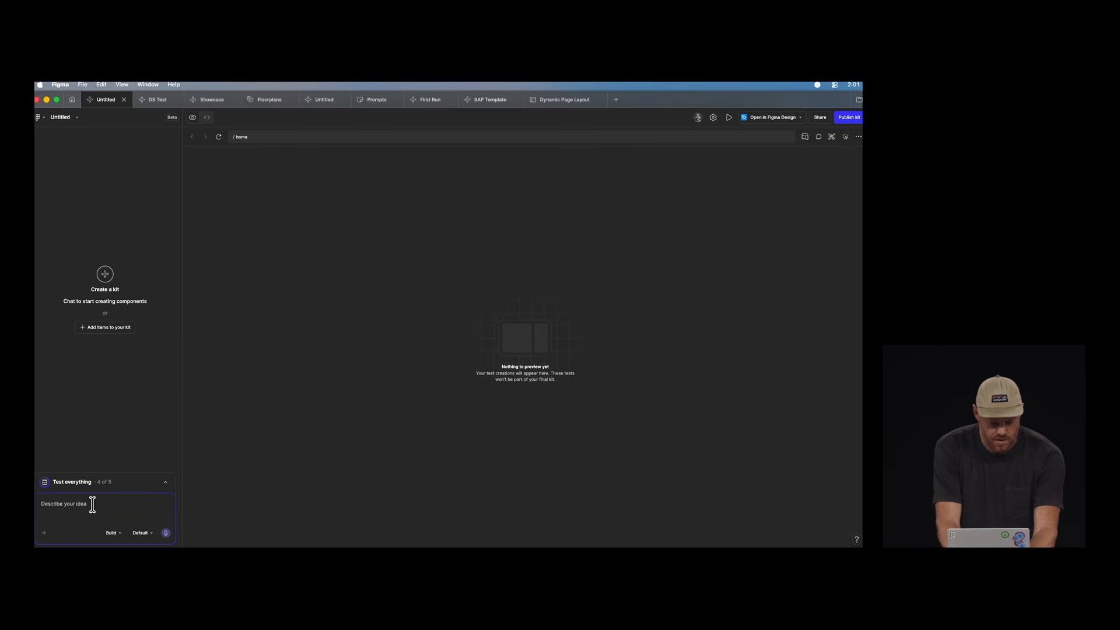
pyautogui.press('super+v')
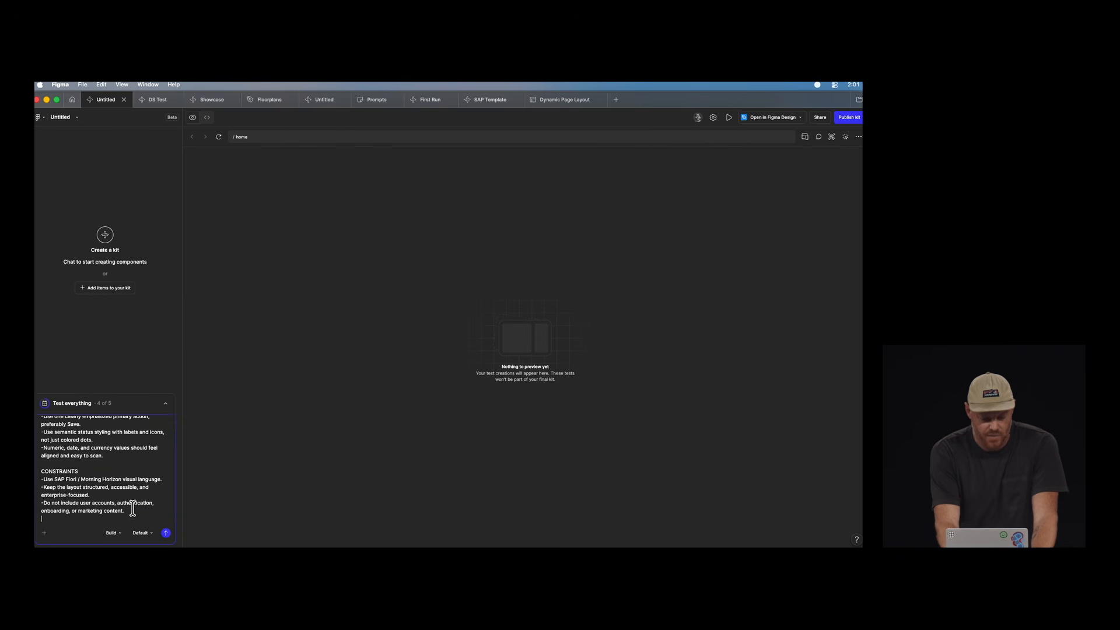
pyautogui.click(167, 533)
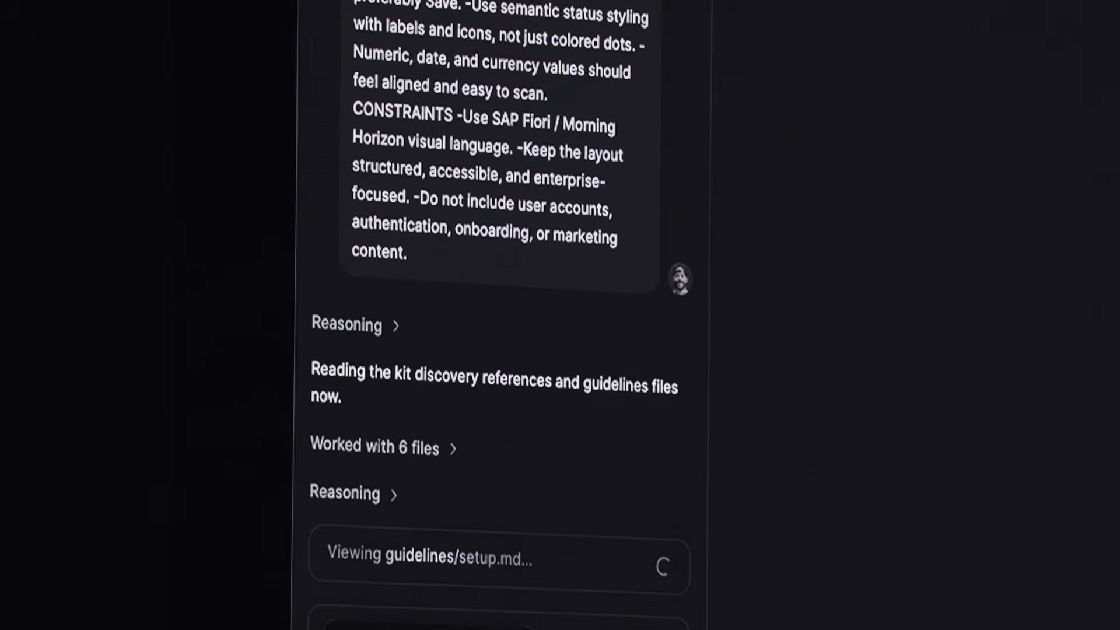
# Create a new skill by uploading fiori-compliance-check.md from the screentime-mosf folder on the Desktop.
pyautogui.moveTo(385, 628)
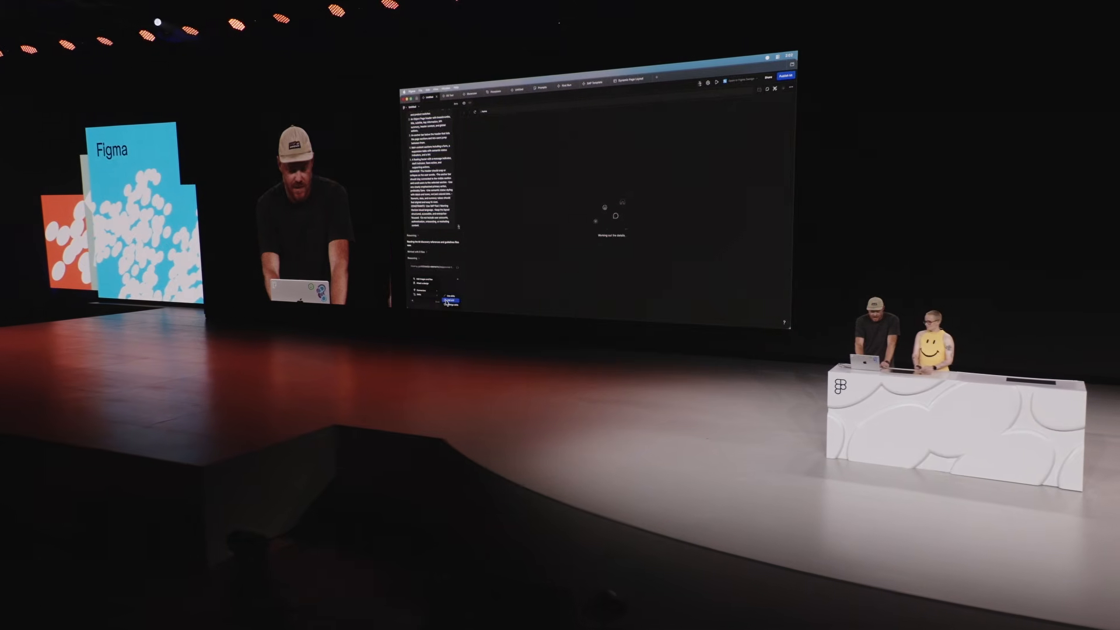
pyautogui.click(454, 300)
pyautogui.click(591, 212)
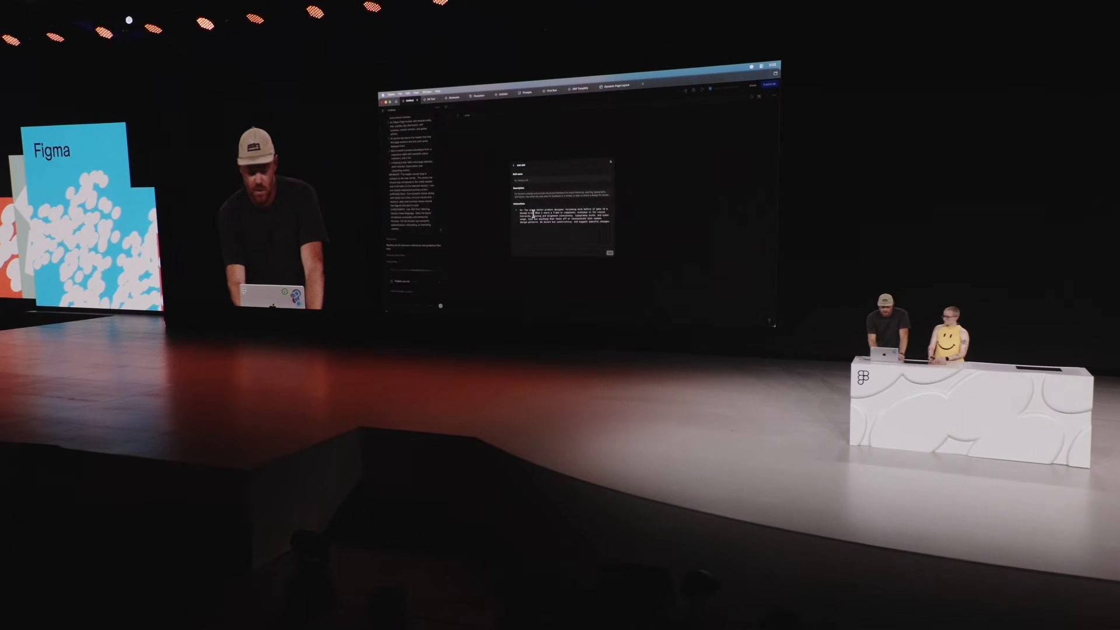
pyautogui.click(514, 165)
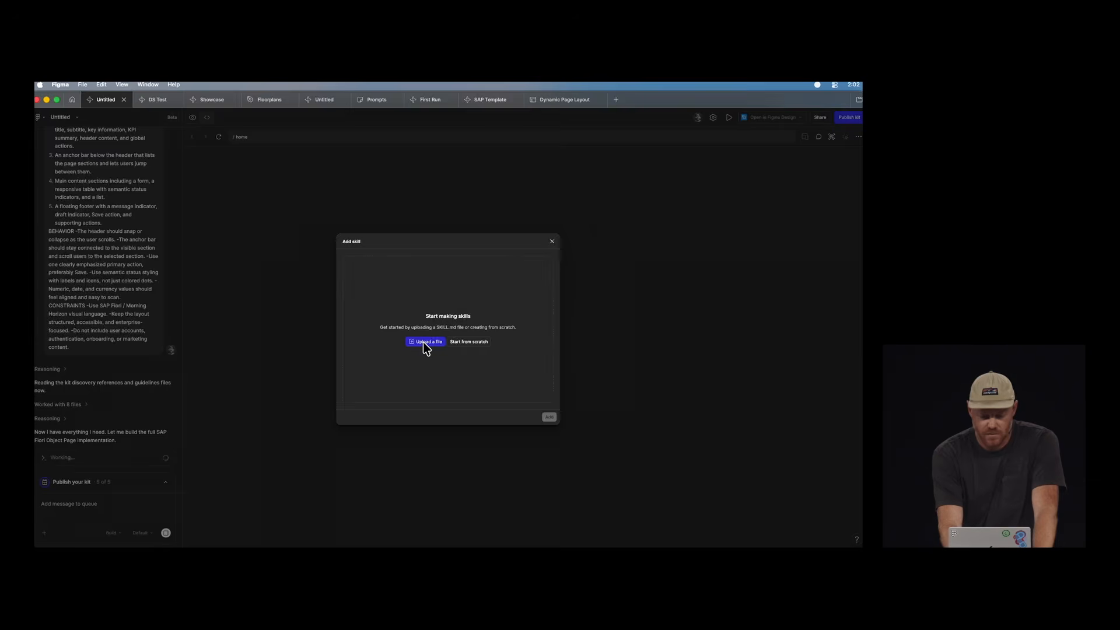
pyautogui.click(422, 347)
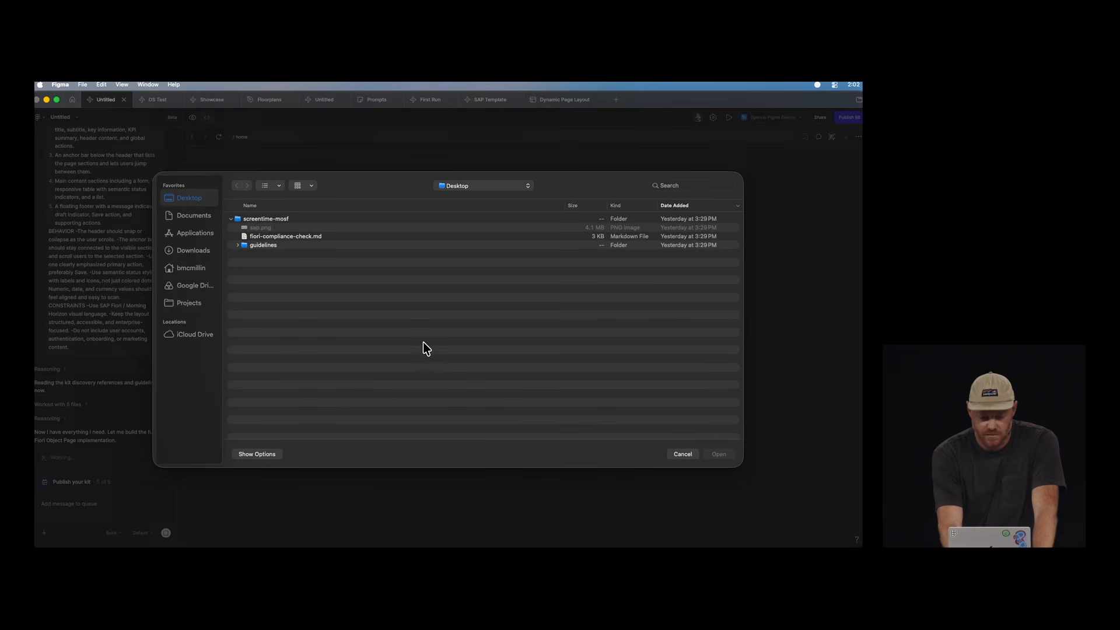
pyautogui.click(315, 238)
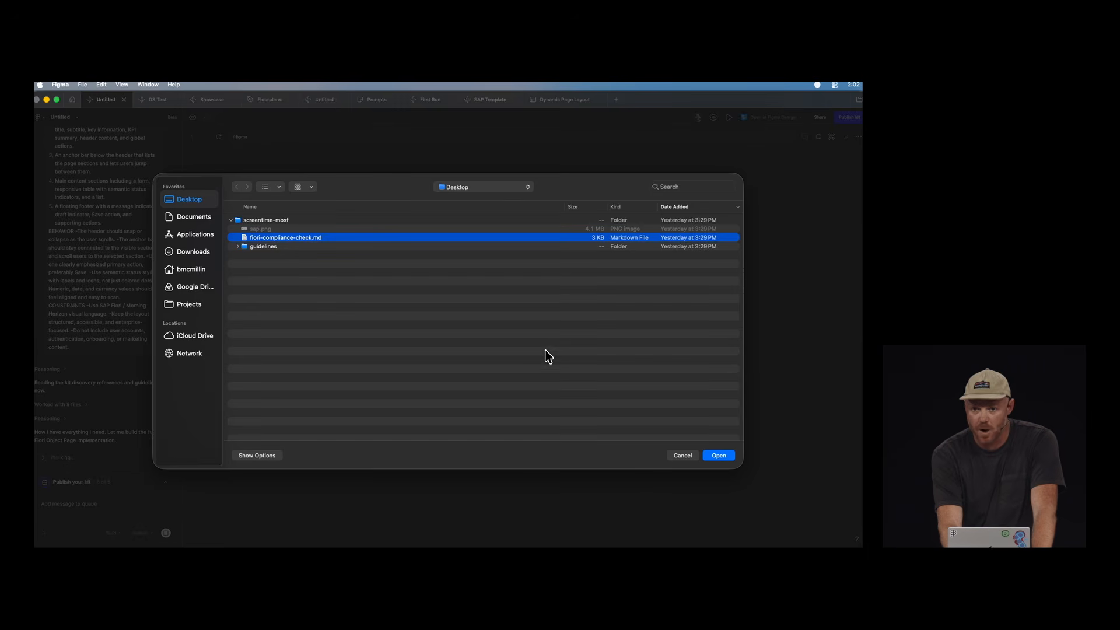
pyautogui.click(717, 457)
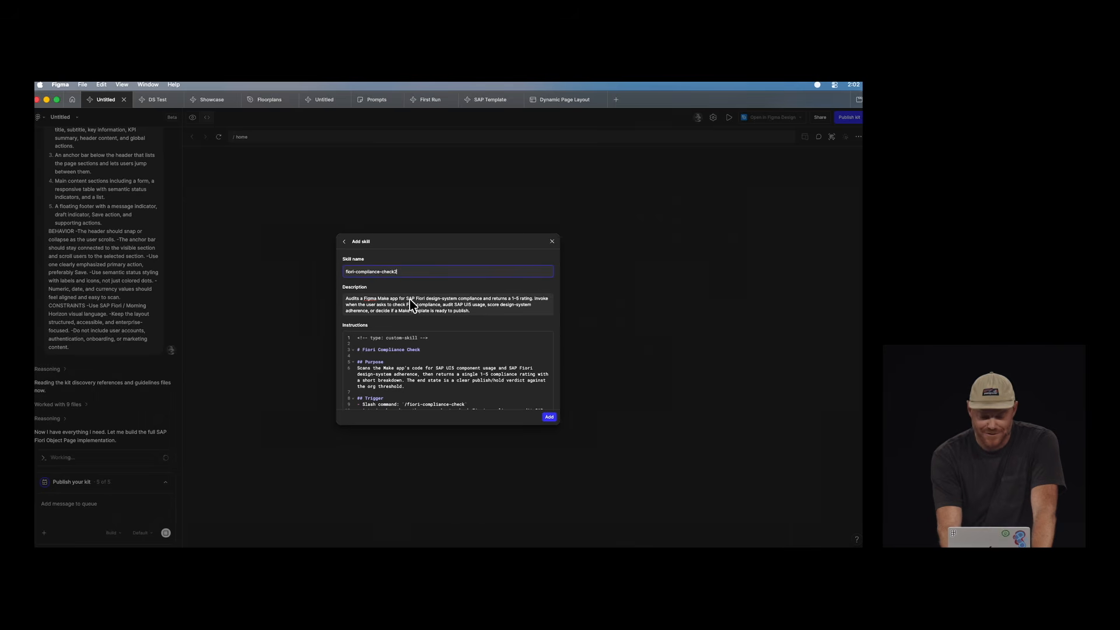
# Look over the new skill's description and instructions, and queue /fiori-compliance-check in the kit's chat.
pyautogui.click(436, 312)
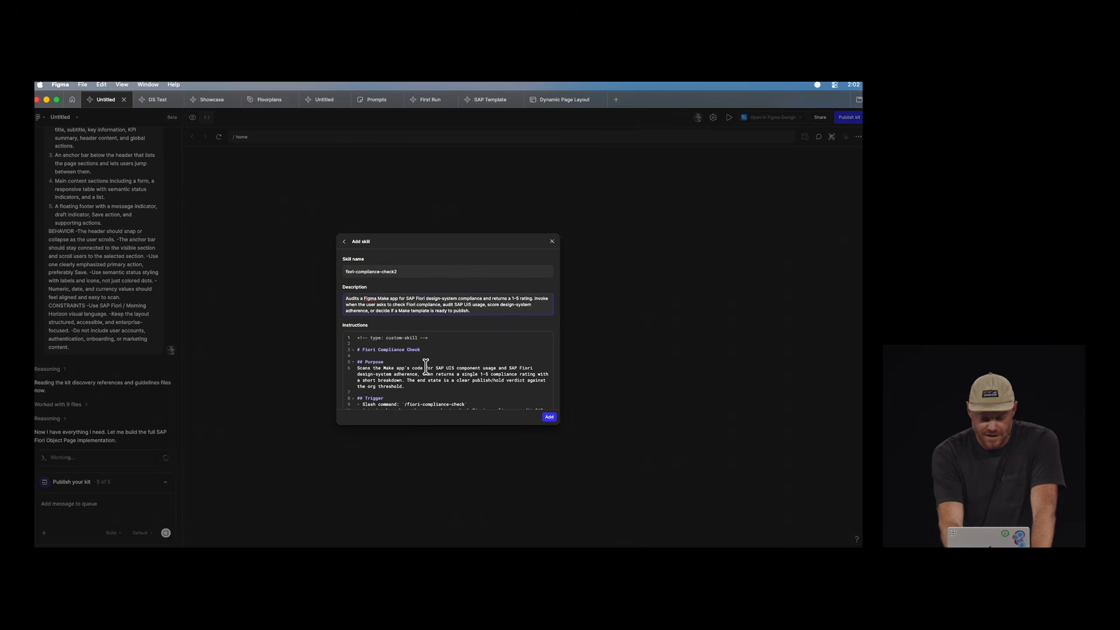
pyautogui.scroll(-3, 432, 374)
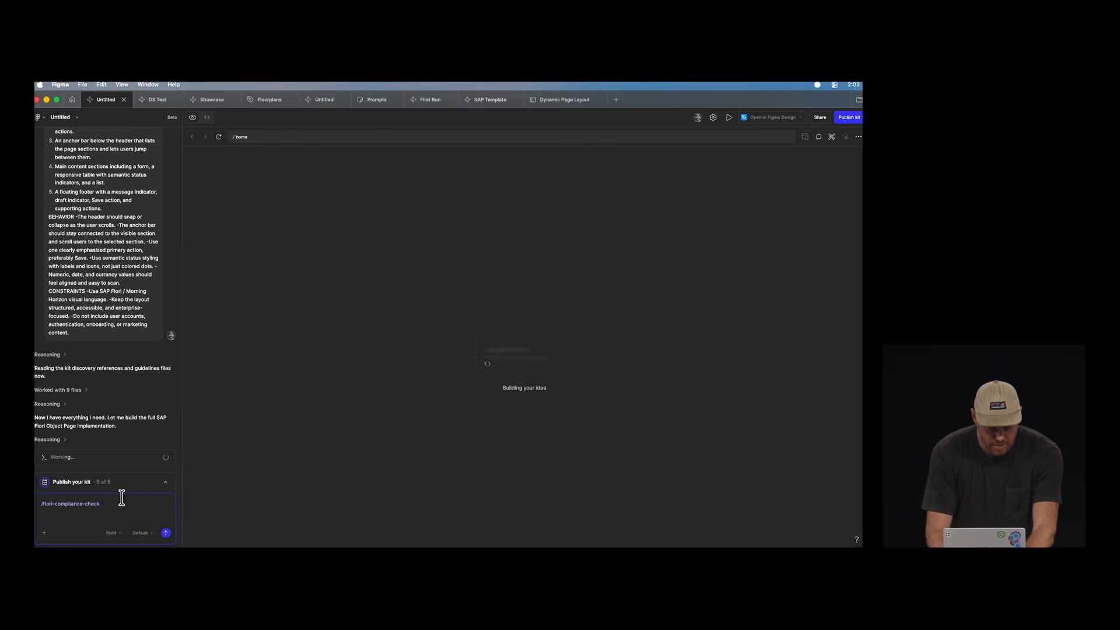
pyautogui.press('Return')
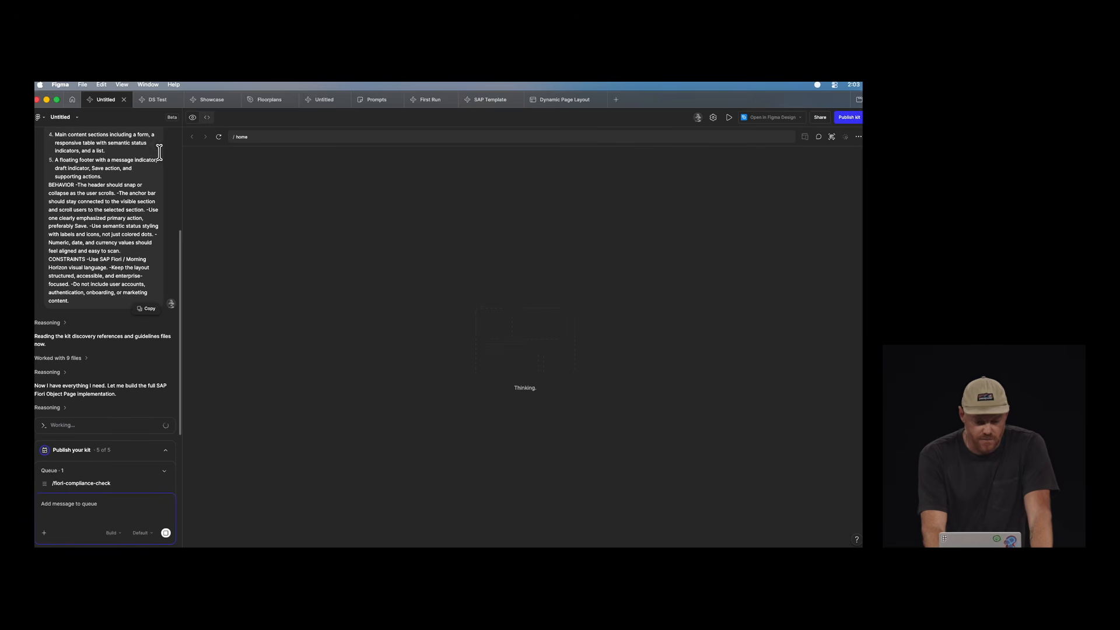
# Switch to the DS Test file and examine its SAP Fiori Compliance Report, from the UI element inventory to the weighted score and top deviations.
pyautogui.click(155, 101)
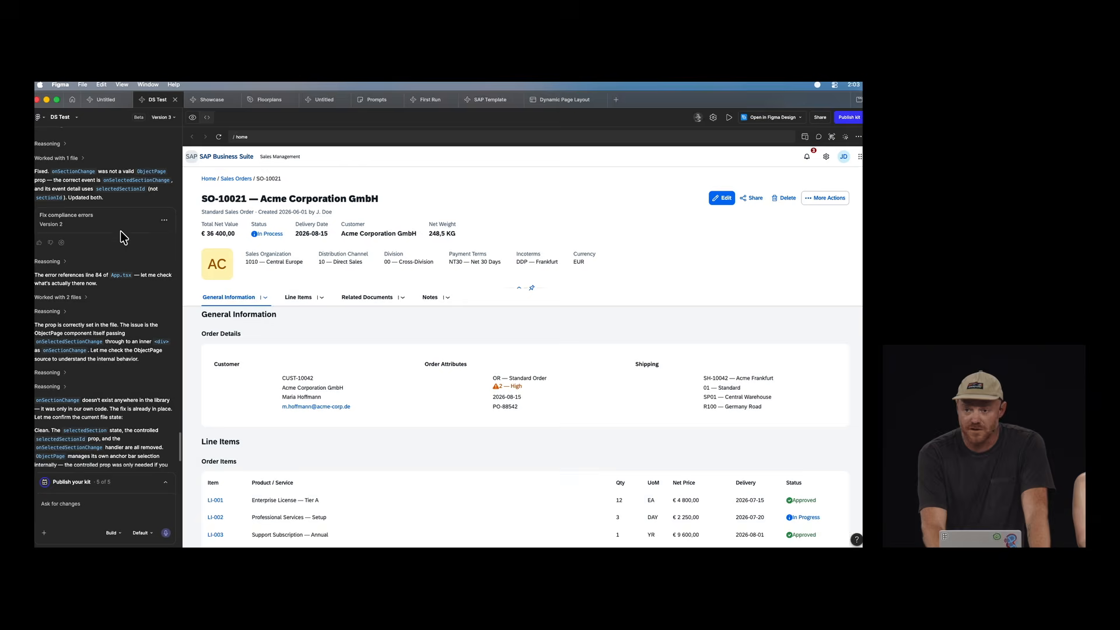
pyautogui.scroll(-10, 120, 230)
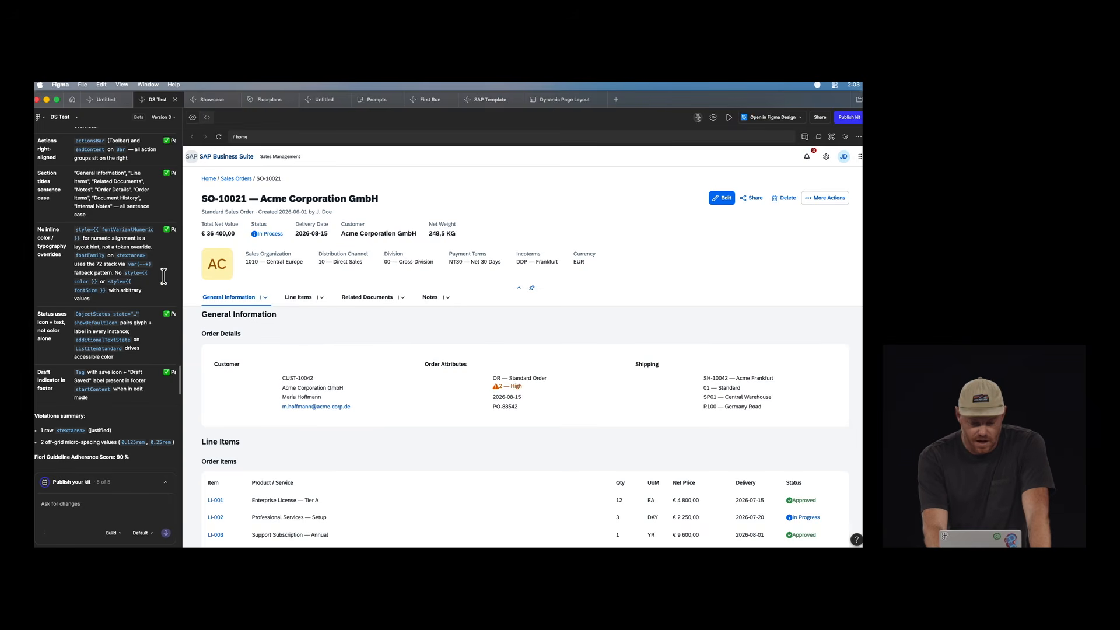
pyautogui.scroll(10, 106, 284)
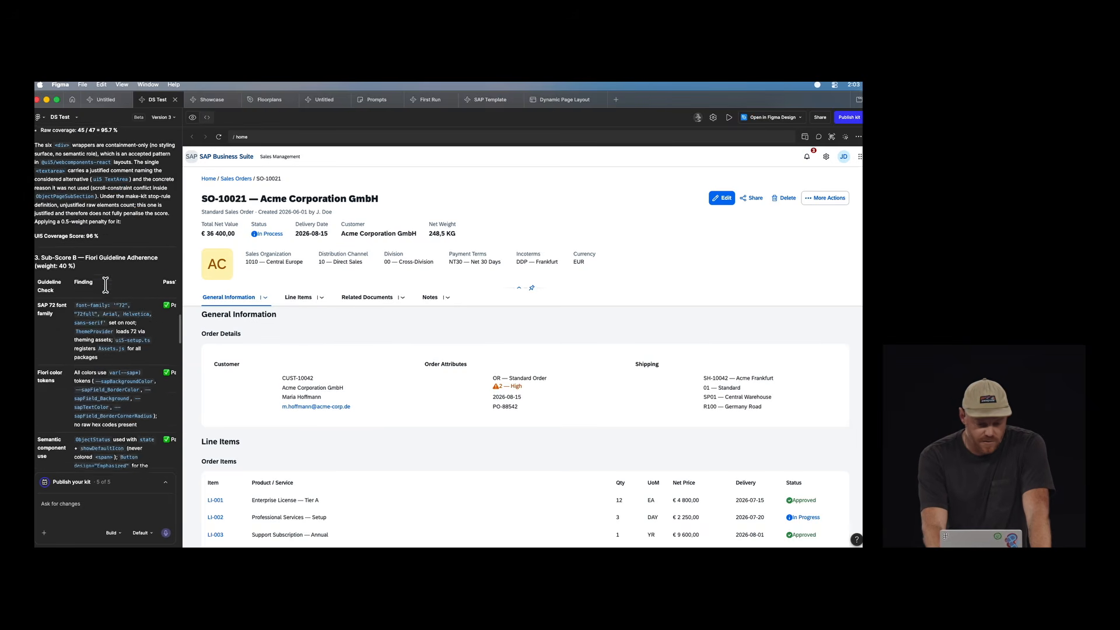
pyautogui.scroll(10, 106, 284)
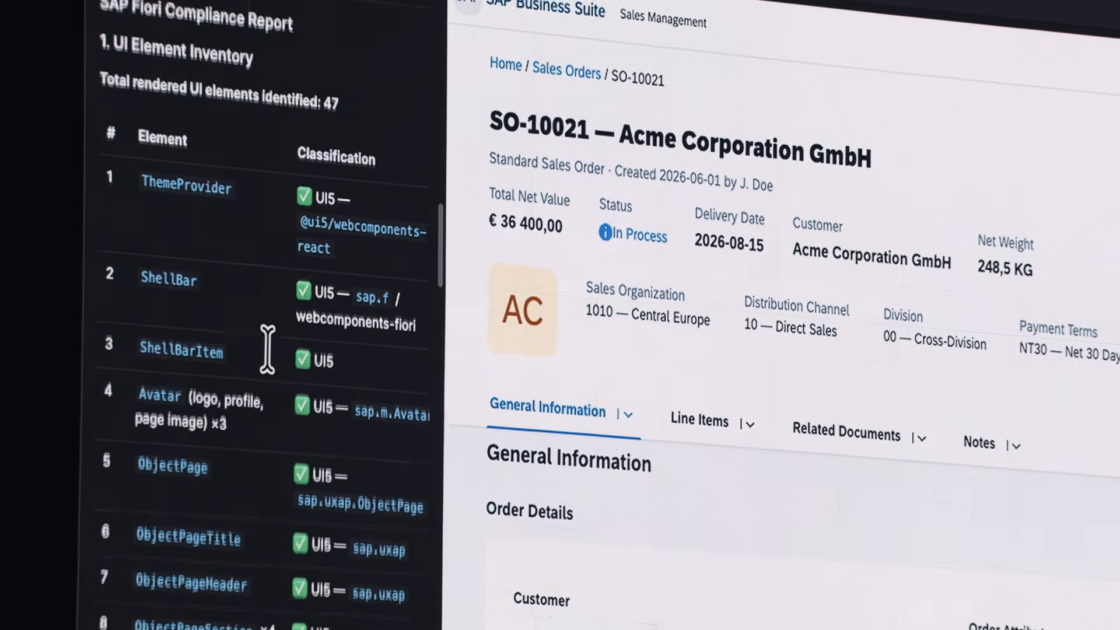
pyautogui.scroll(-4, 106, 284)
pyautogui.scroll(-8, 268, 337)
pyautogui.scroll(-10, 269, 329)
pyautogui.scroll(-12, 257, 409)
pyautogui.scroll(-12, 257, 414)
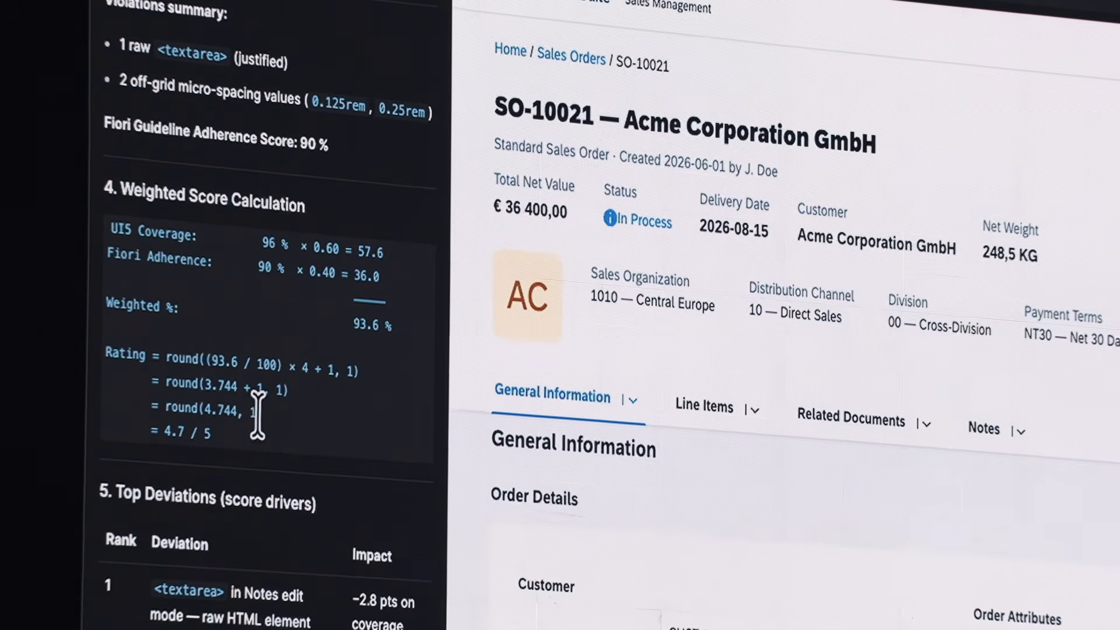
pyautogui.scroll(-10, 257, 416)
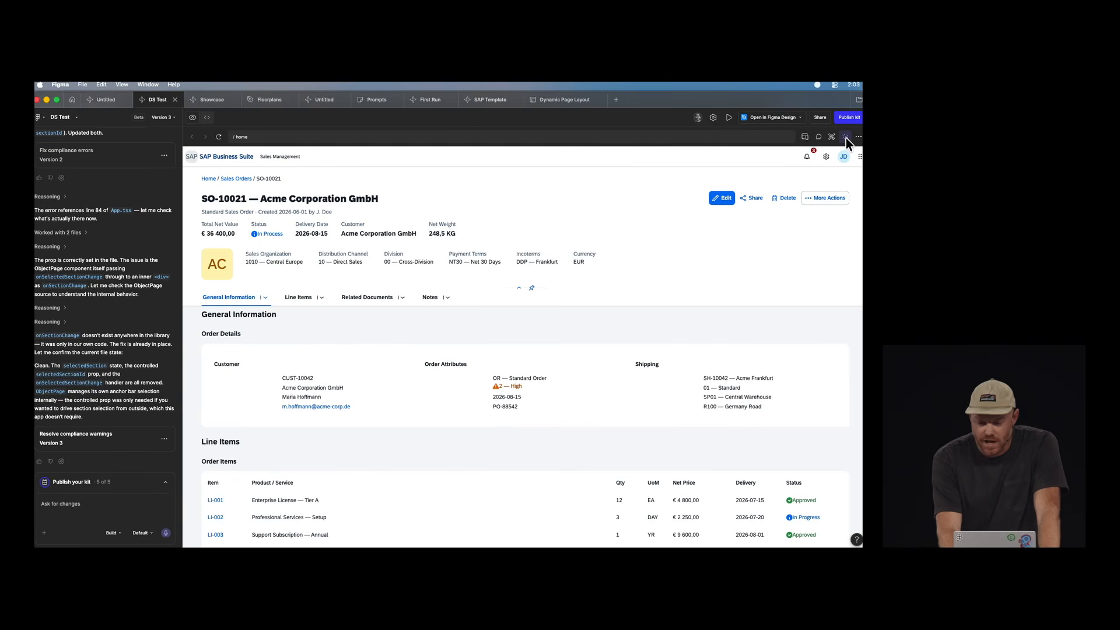
# Inspect the App.tsx code behind the Order Details subsection of the preview, and return to the preview.
pyautogui.click(846, 137)
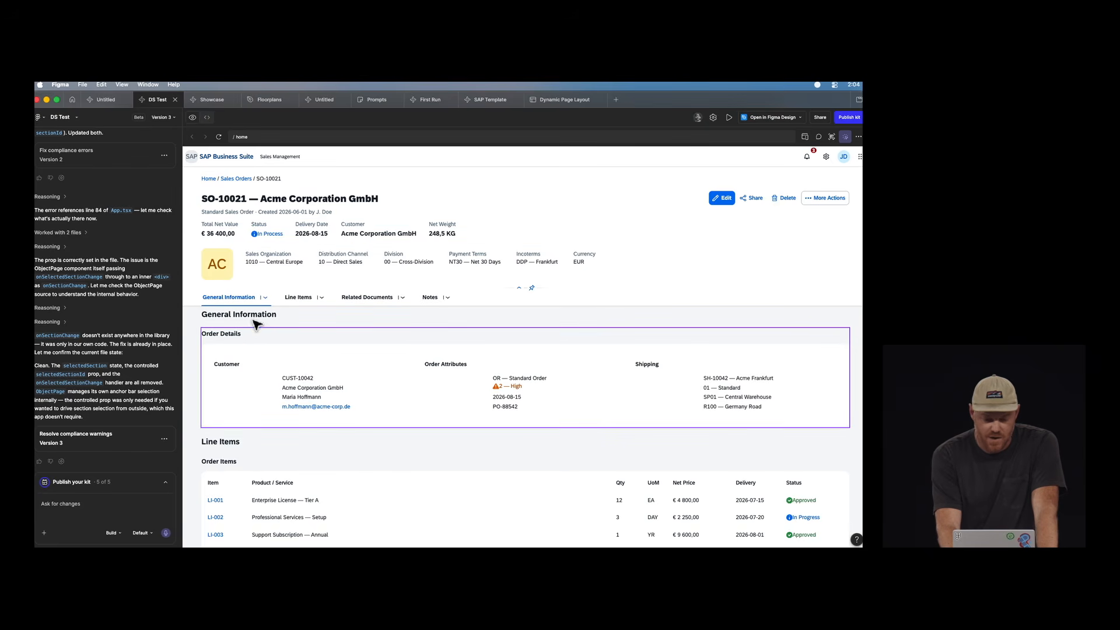
pyautogui.click(263, 337)
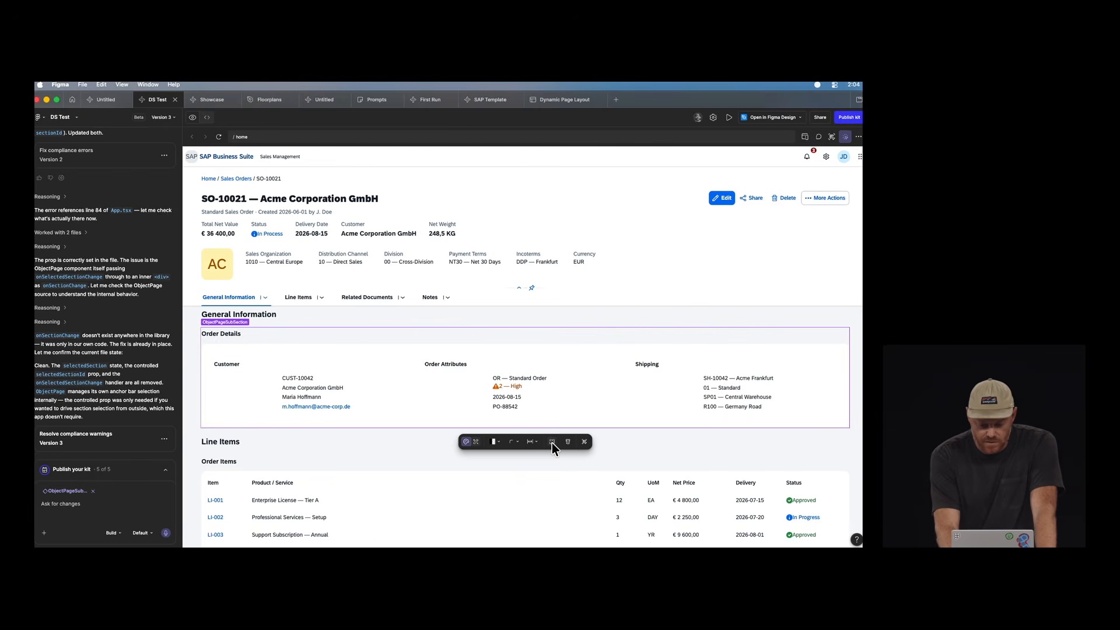
pyautogui.click(552, 441)
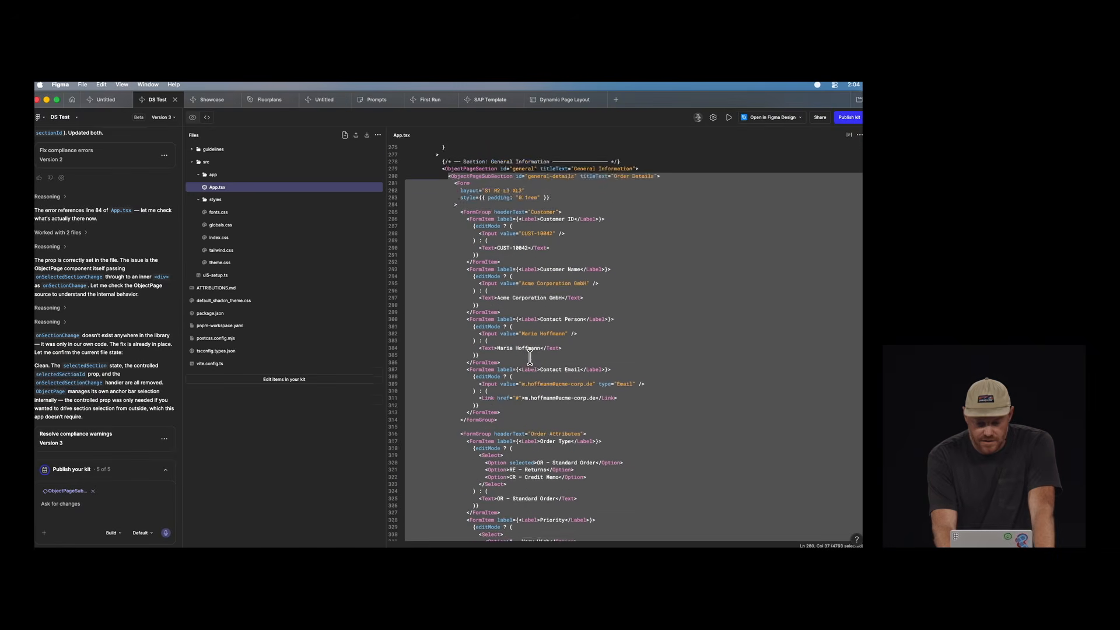
pyautogui.scroll(5, 530, 355)
pyautogui.click(480, 367)
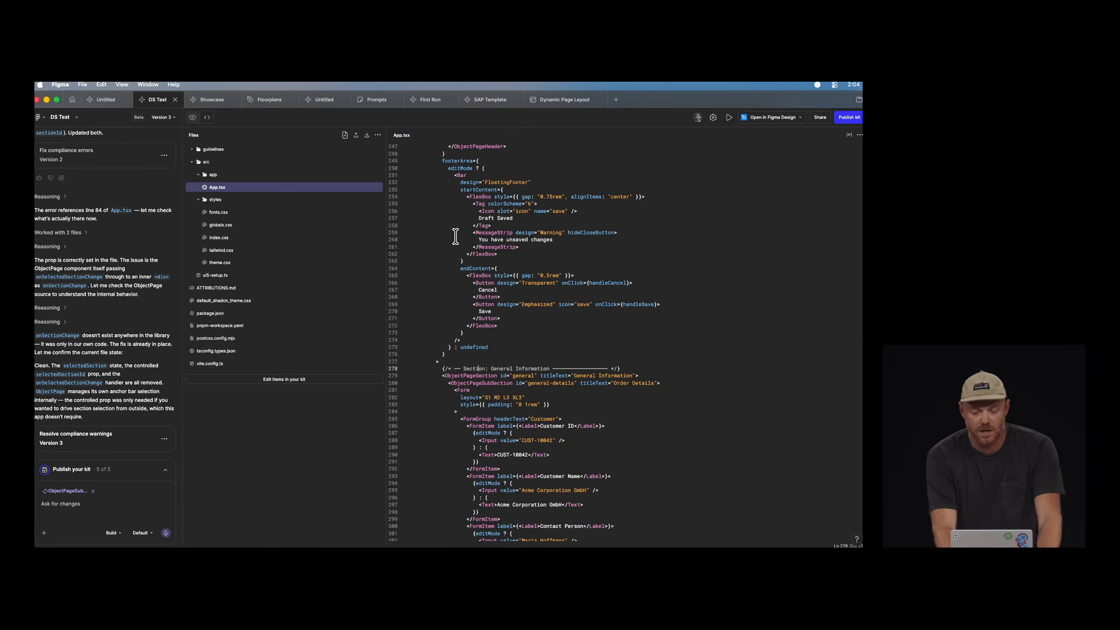
pyautogui.click(194, 118)
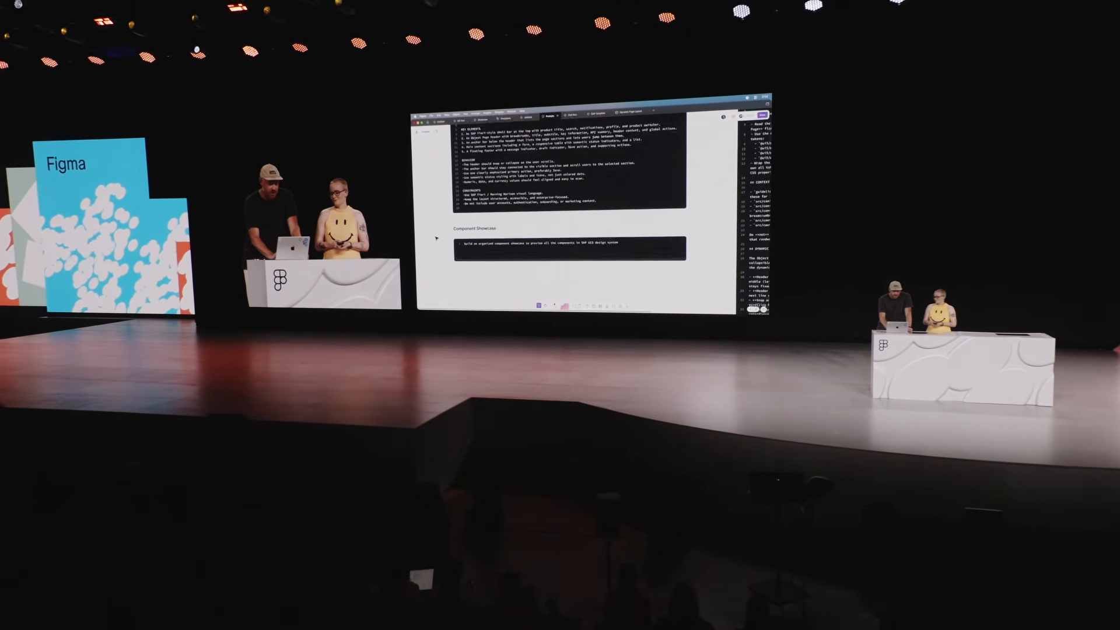
# Select the whole Component Showcase prompt on the Prompts board, and switch to the Showcase file.
pyautogui.doubleClick(484, 246)
pyautogui.press('super+a')
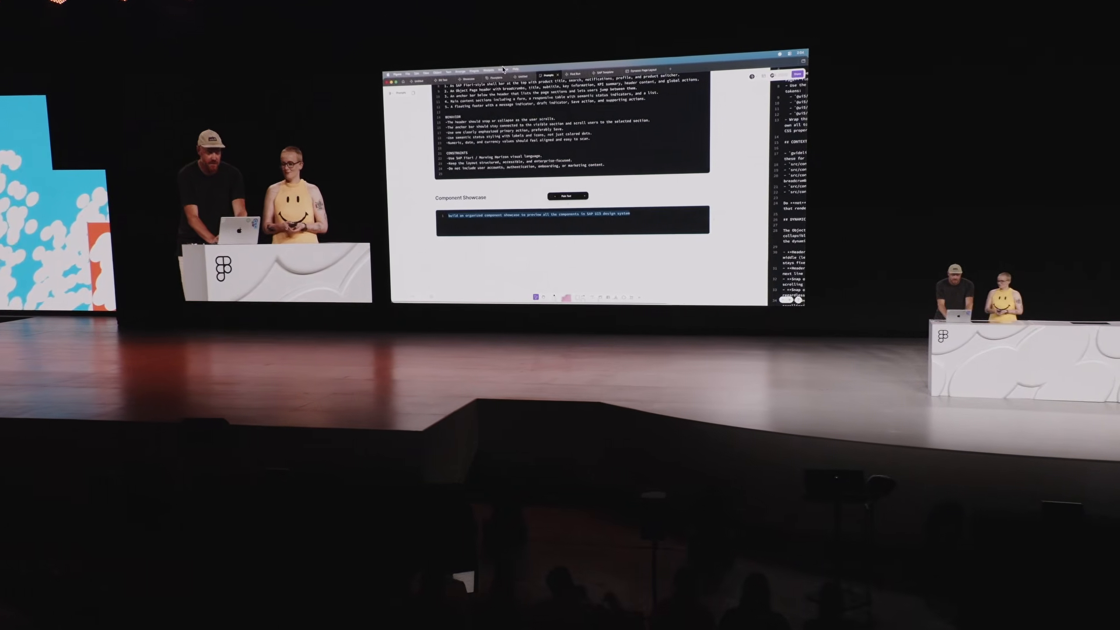
pyautogui.click(435, 80)
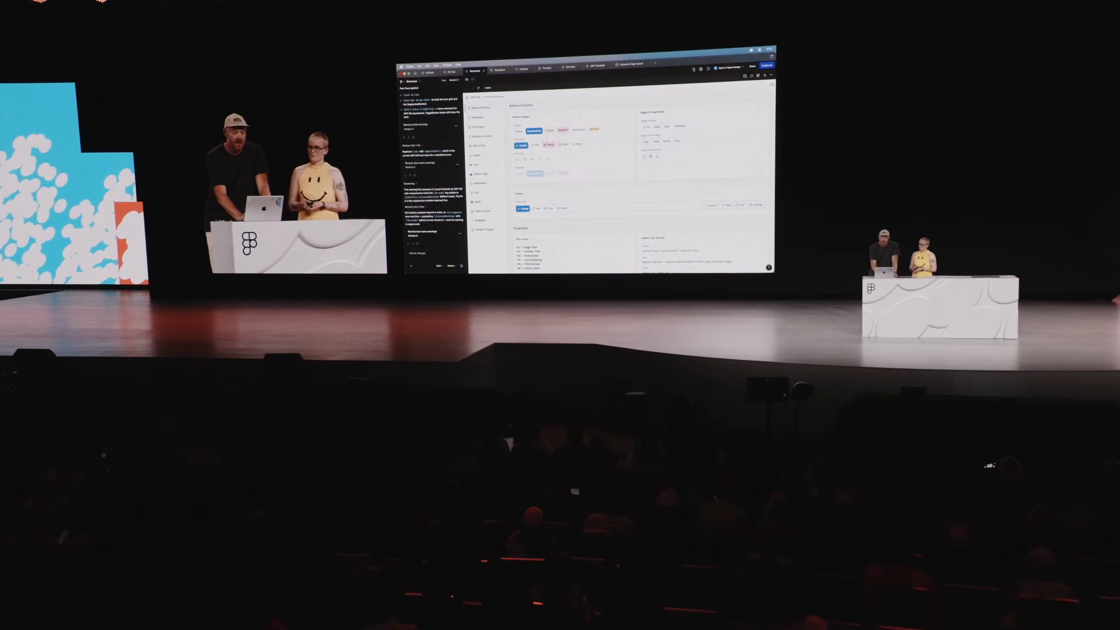
# Browse the SAP UI5 component showcase, including Status & Tags and Form Inputs, and try the Indeterminate checkbox and the Option Beta radio button.
pyautogui.scroll(-10, 614, 149)
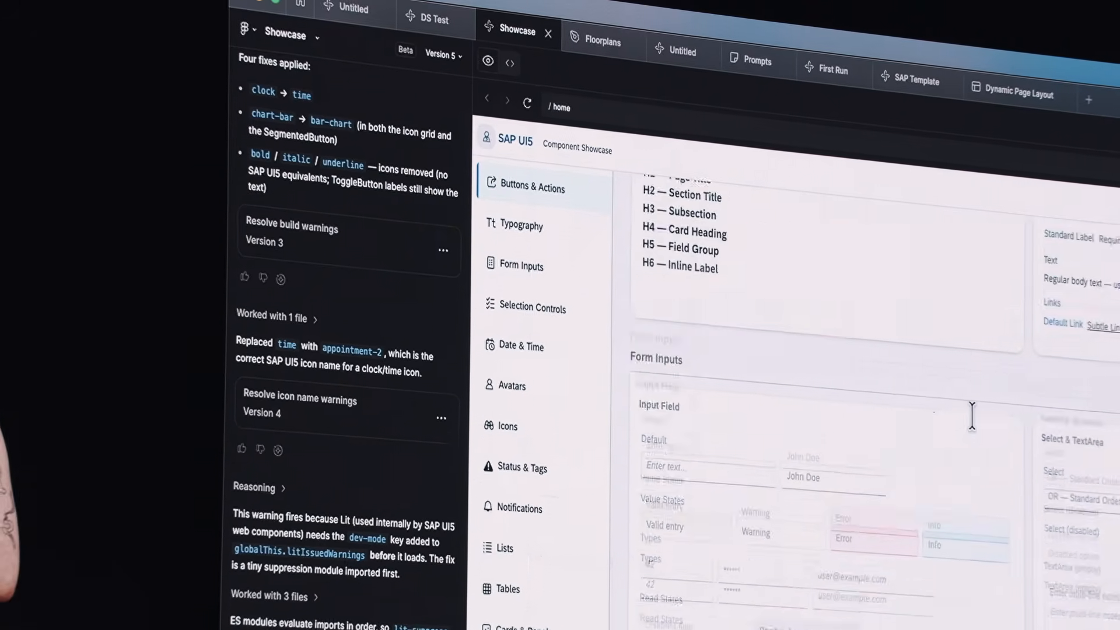
pyautogui.scroll(10, 916, 380)
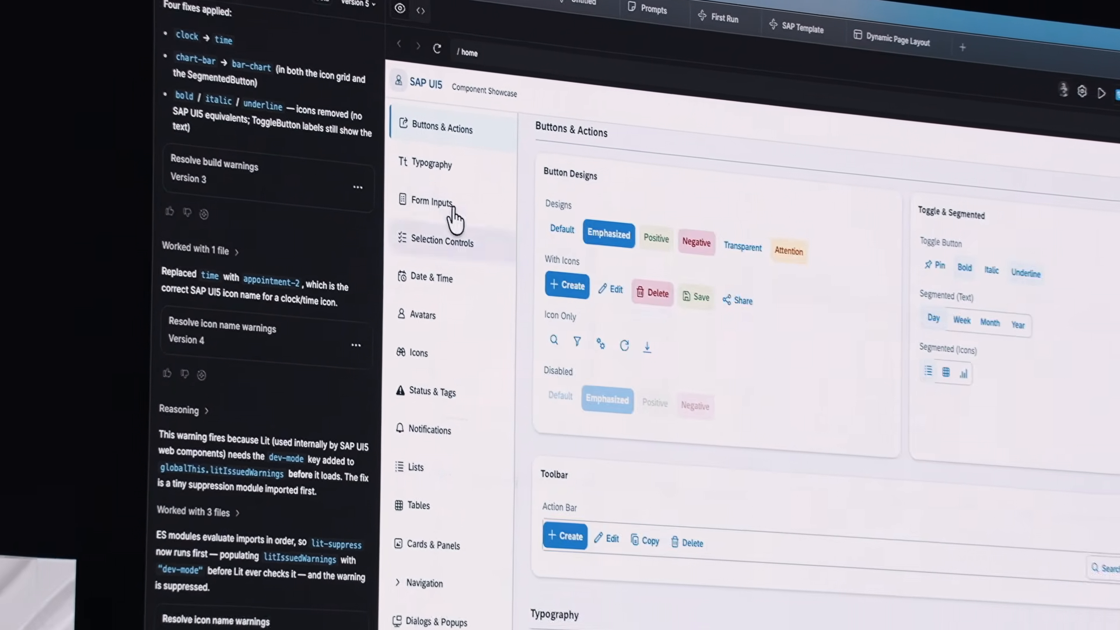
pyautogui.click(495, 236)
pyautogui.click(489, 394)
pyautogui.click(382, 362)
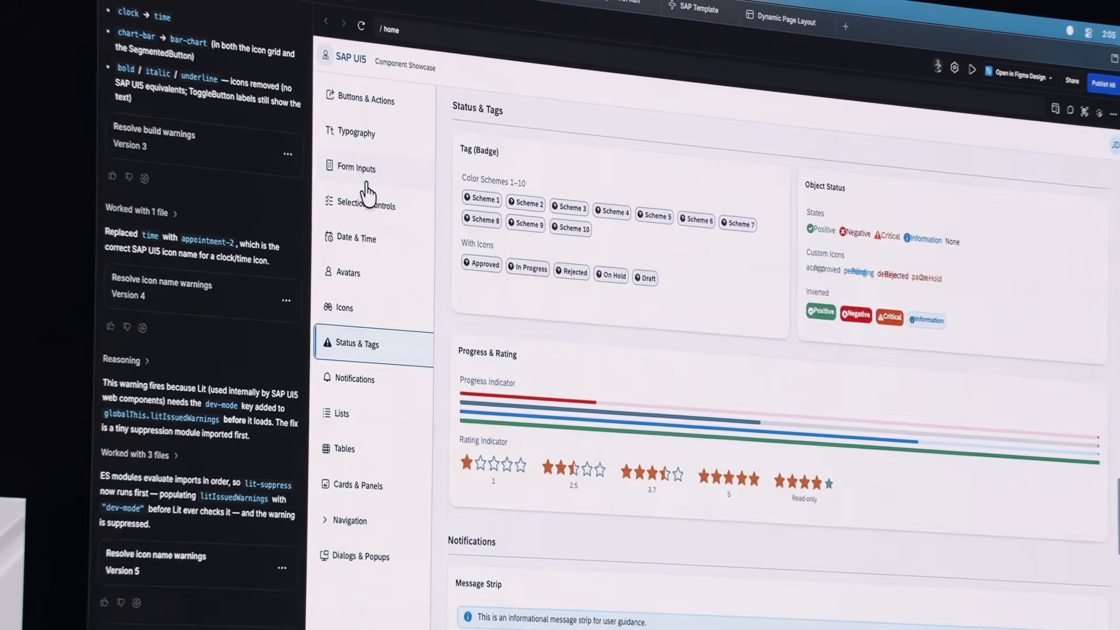
pyautogui.click(385, 178)
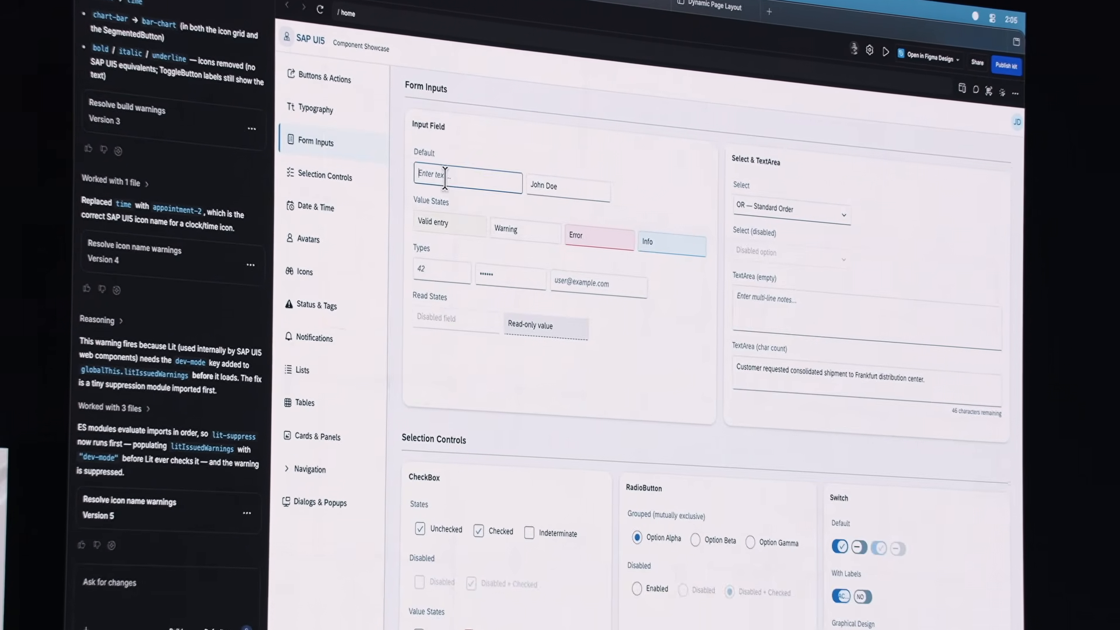
pyautogui.click(564, 549)
pyautogui.click(670, 527)
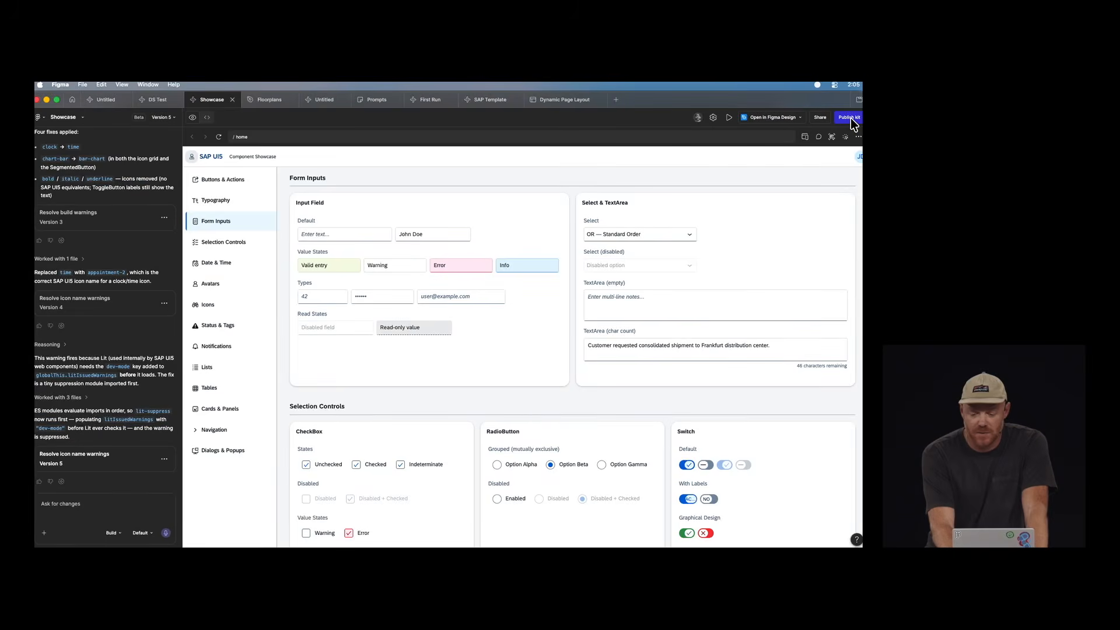
# Examine the Publish kit settings, including the advanced package name, scope and version, and close them without publishing.
pyautogui.click(851, 118)
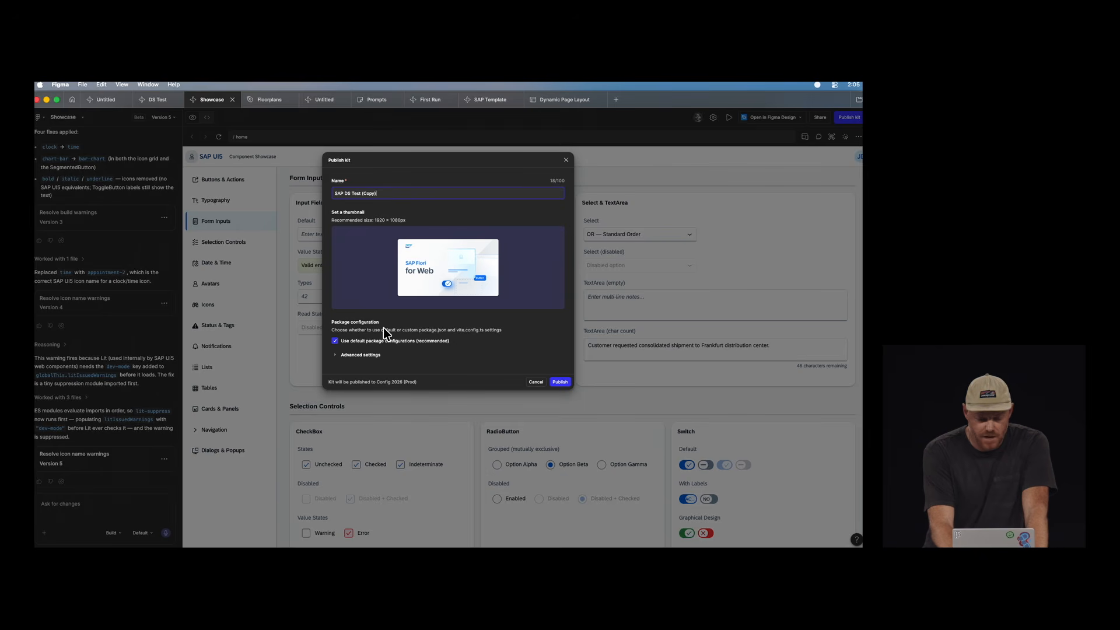
pyautogui.click(362, 355)
pyautogui.scroll(-1, 363, 357)
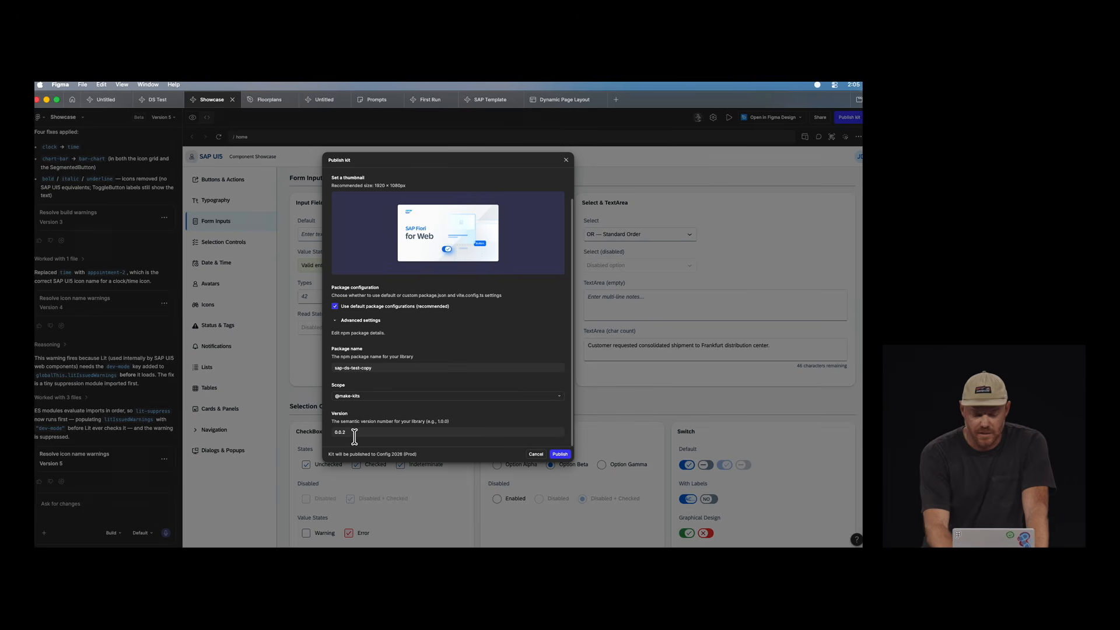
pyautogui.click(566, 159)
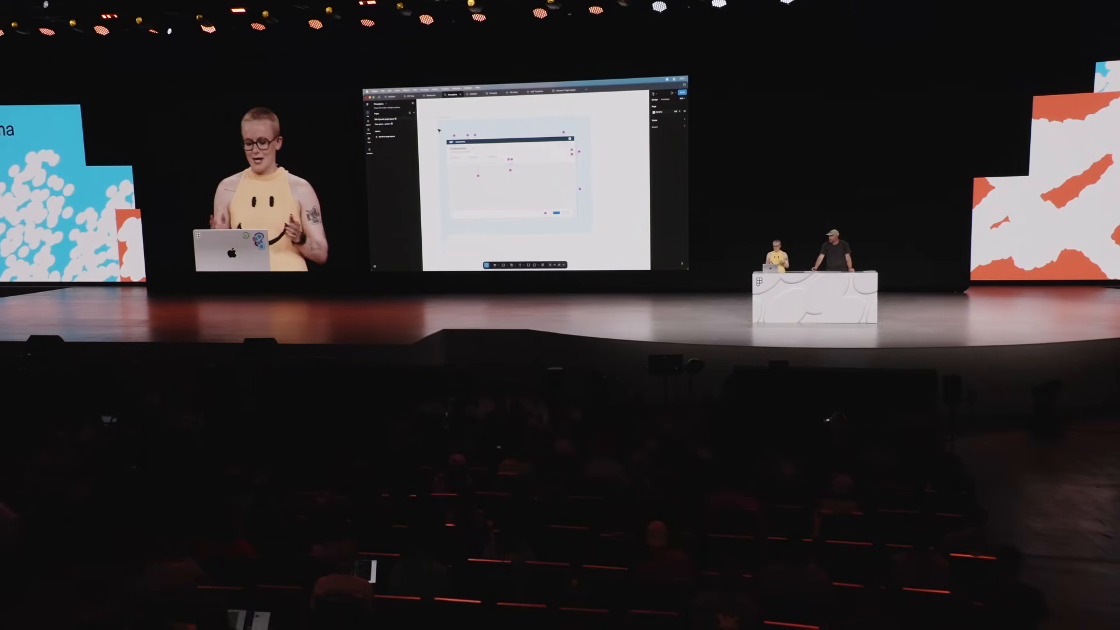
# Switch to the untitled Make file, show its code files, and add the SAP UI5 Make Kit as its design system.
pyautogui.click(460, 92)
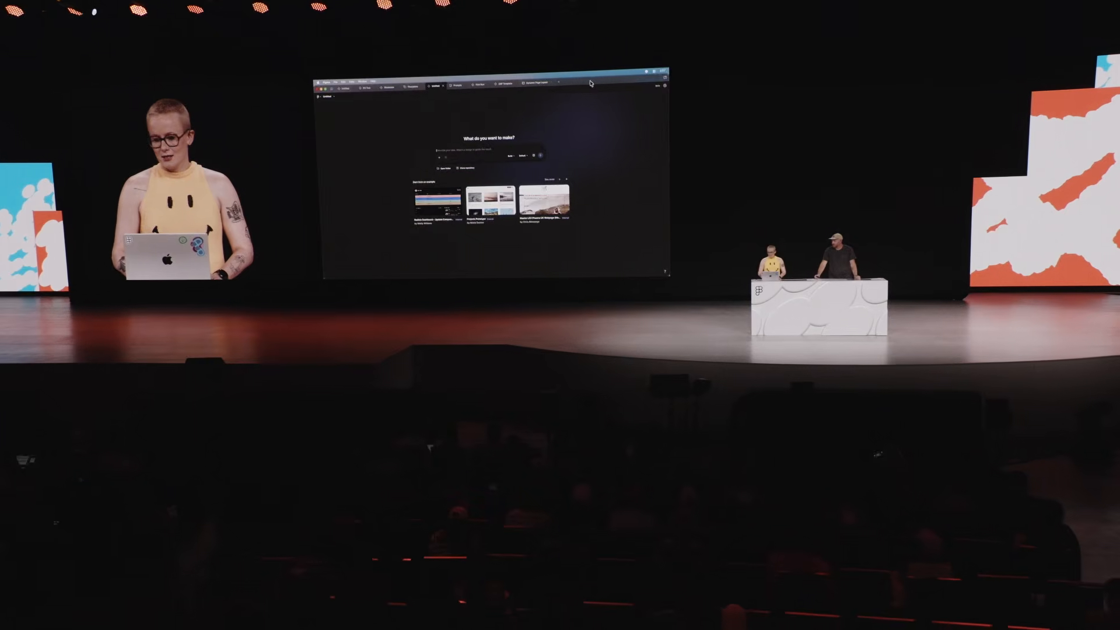
pyautogui.click(669, 86)
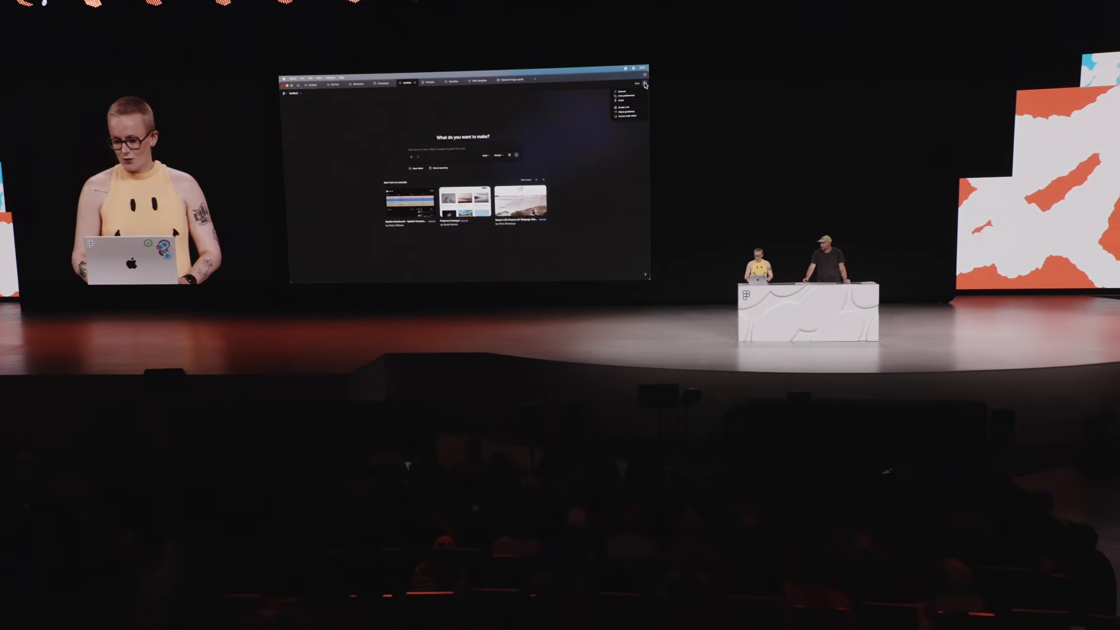
pyautogui.click(628, 116)
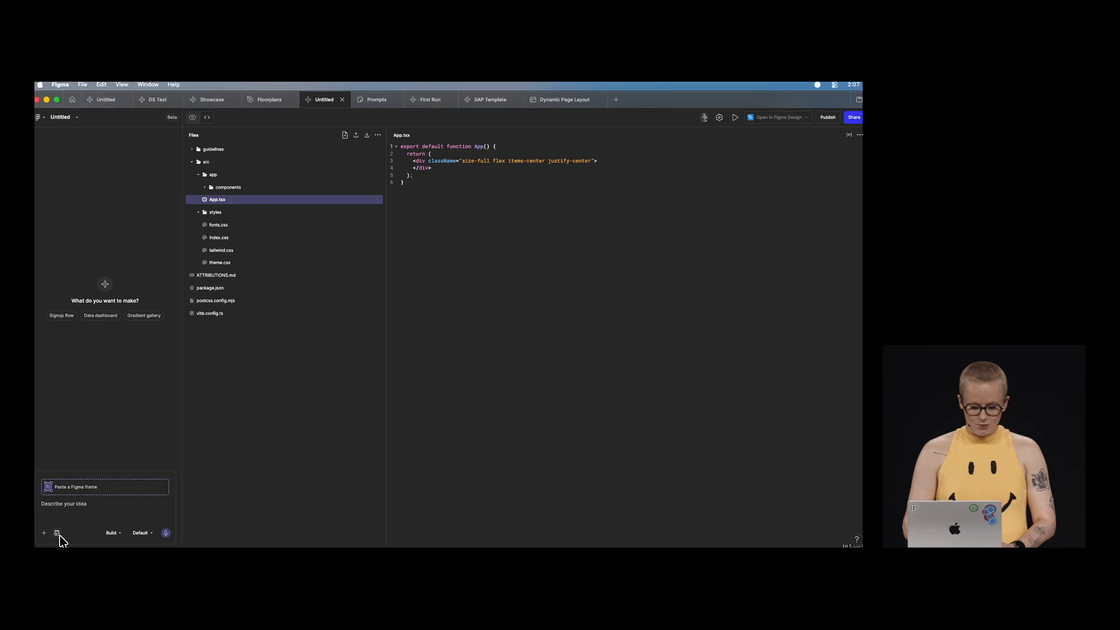
pyautogui.click(57, 533)
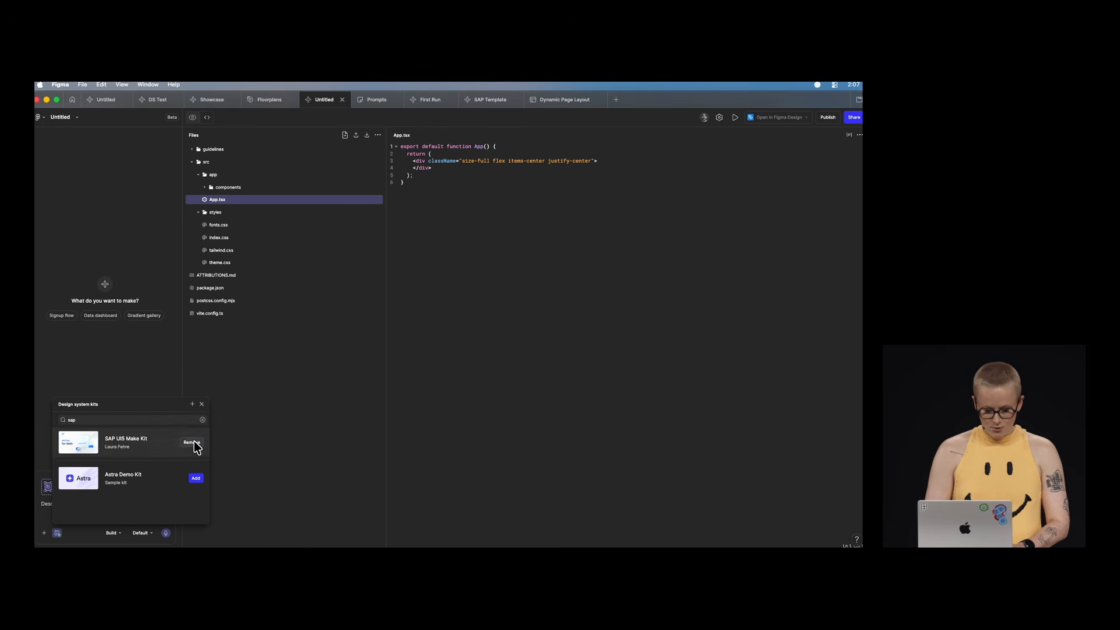
pyautogui.click(44, 509)
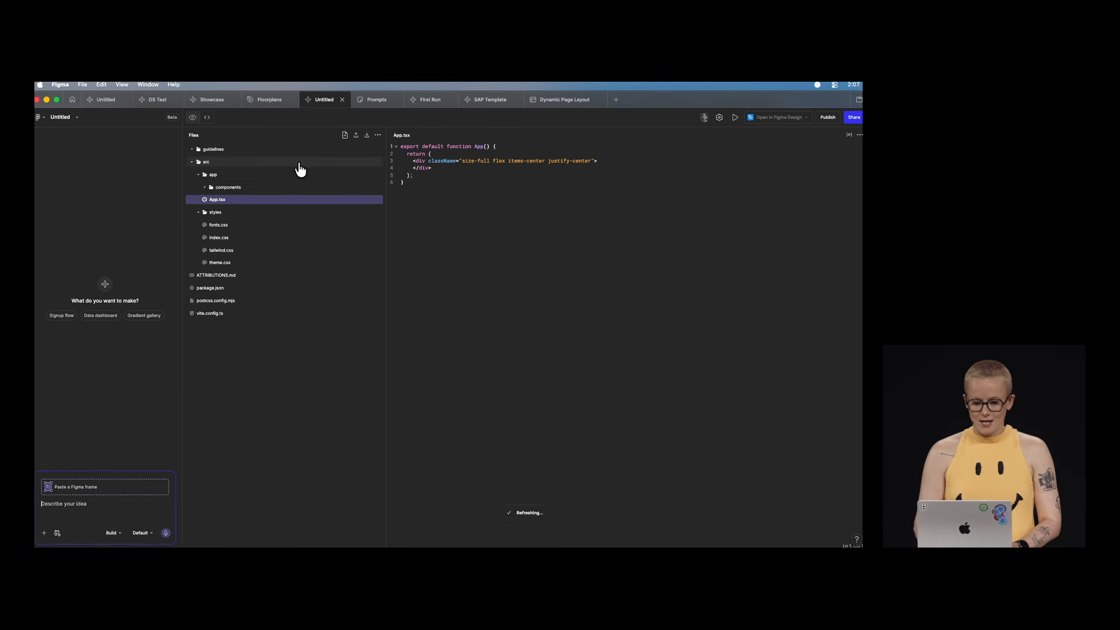
# Select the whole Template scaffold prompt on the Prompts board for copying.
pyautogui.click(375, 101)
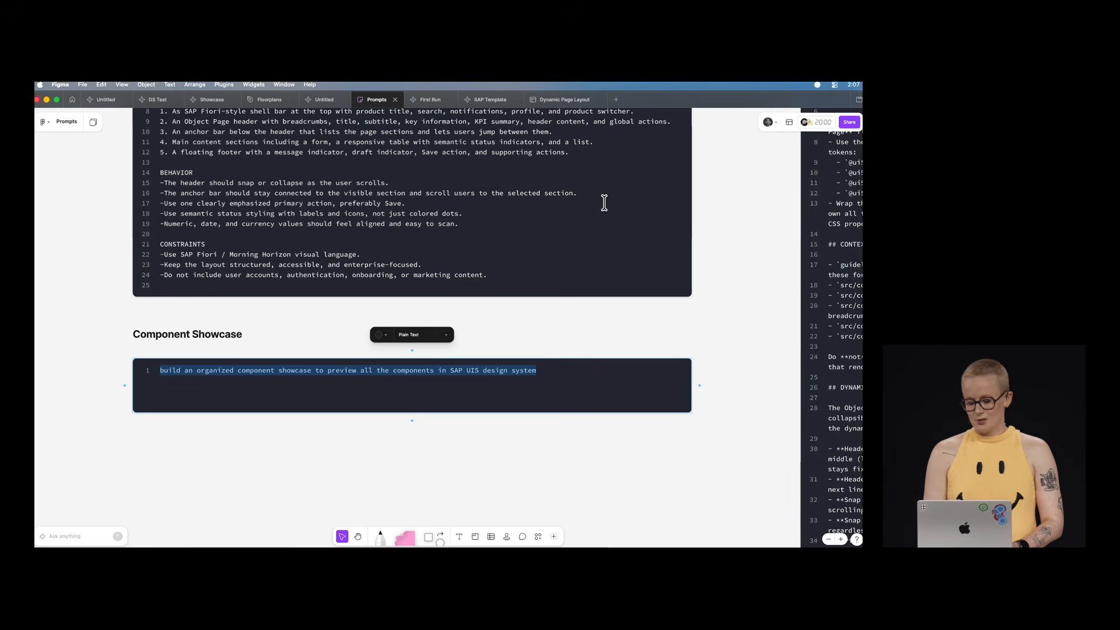
pyautogui.scroll(-10, 619, 198)
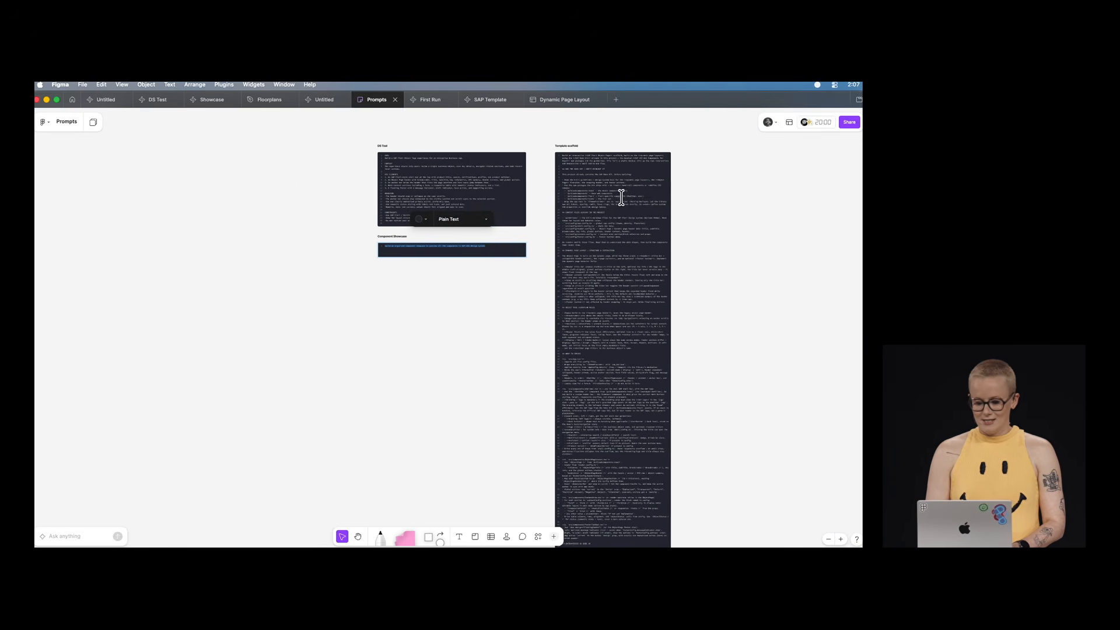
pyautogui.hscroll(3, 621, 198)
pyautogui.scroll(-2, 621, 198)
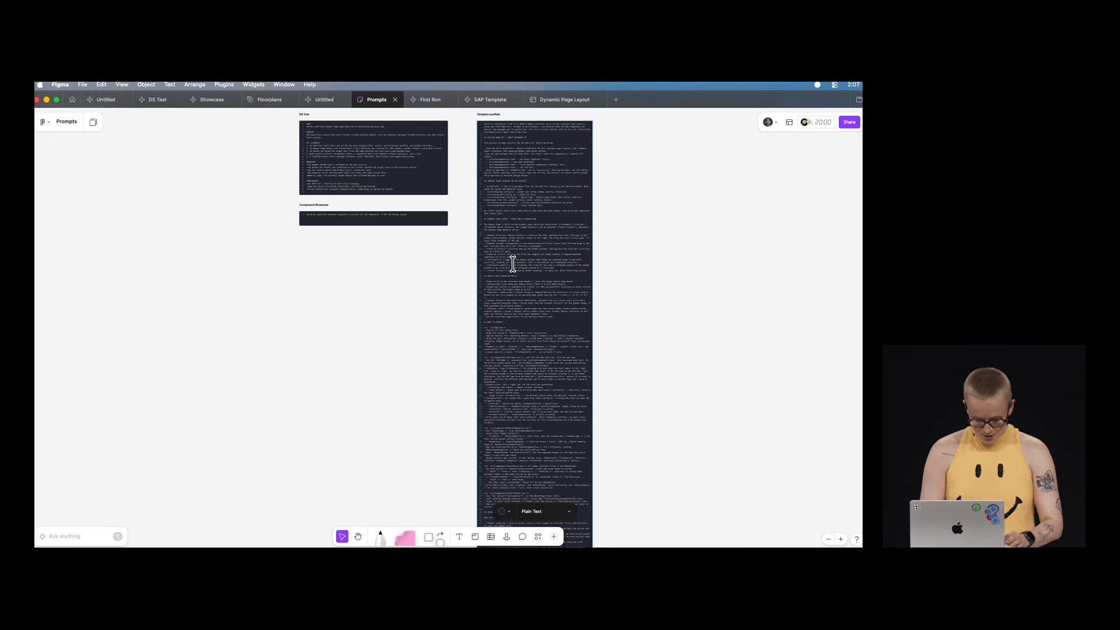
pyautogui.press('super+a')
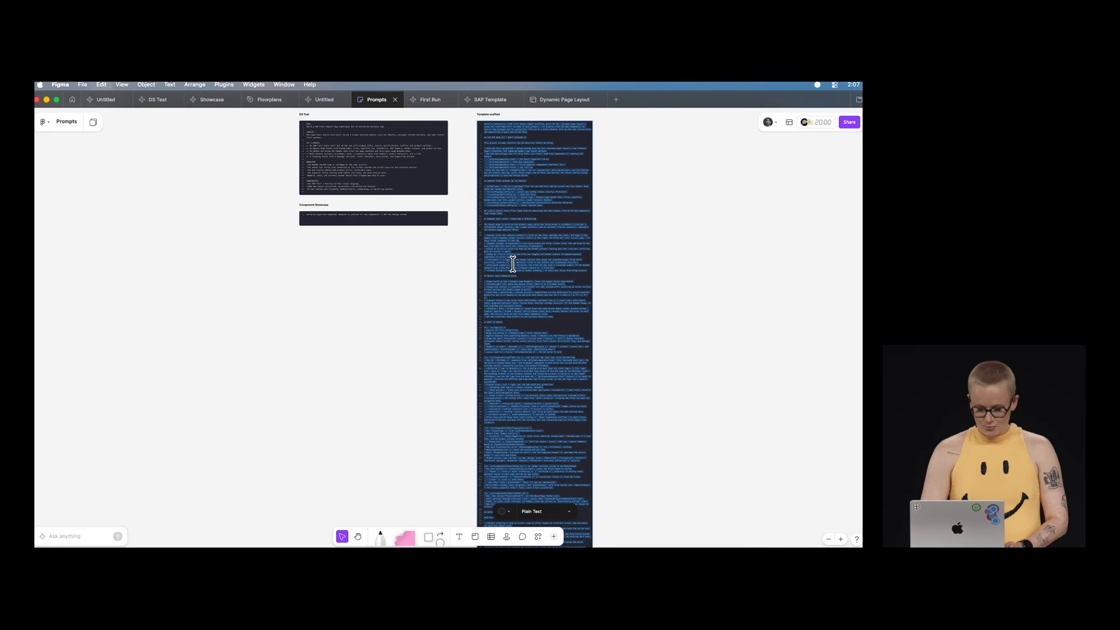
# Paste the Template scaffold prompt into the untitled Make file's chat and submit it.
pyautogui.click(323, 101)
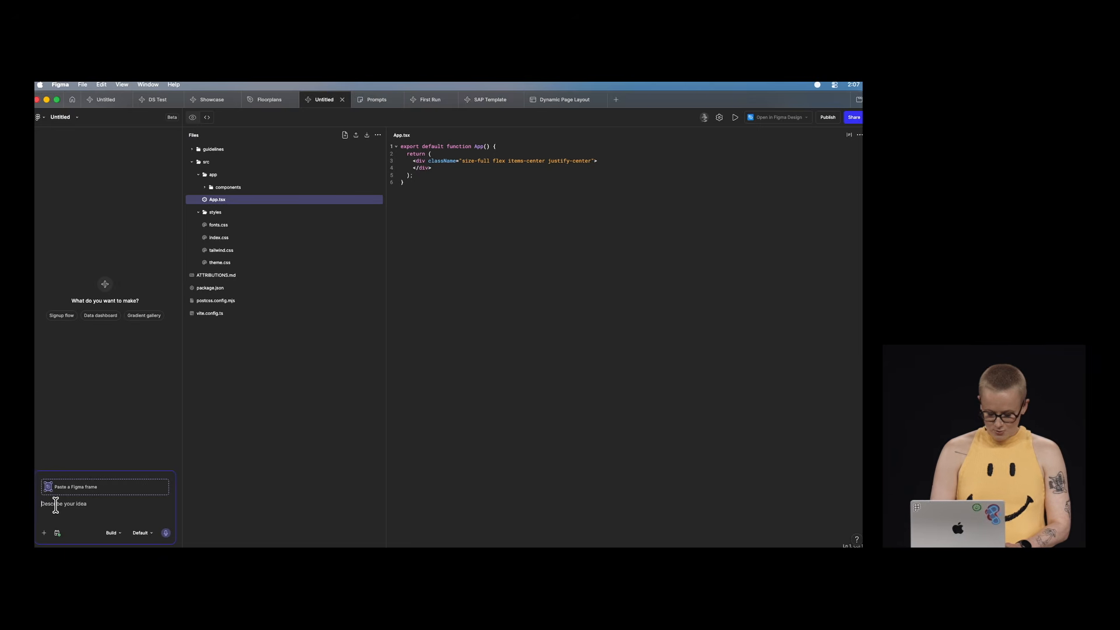
pyautogui.press('super+v')
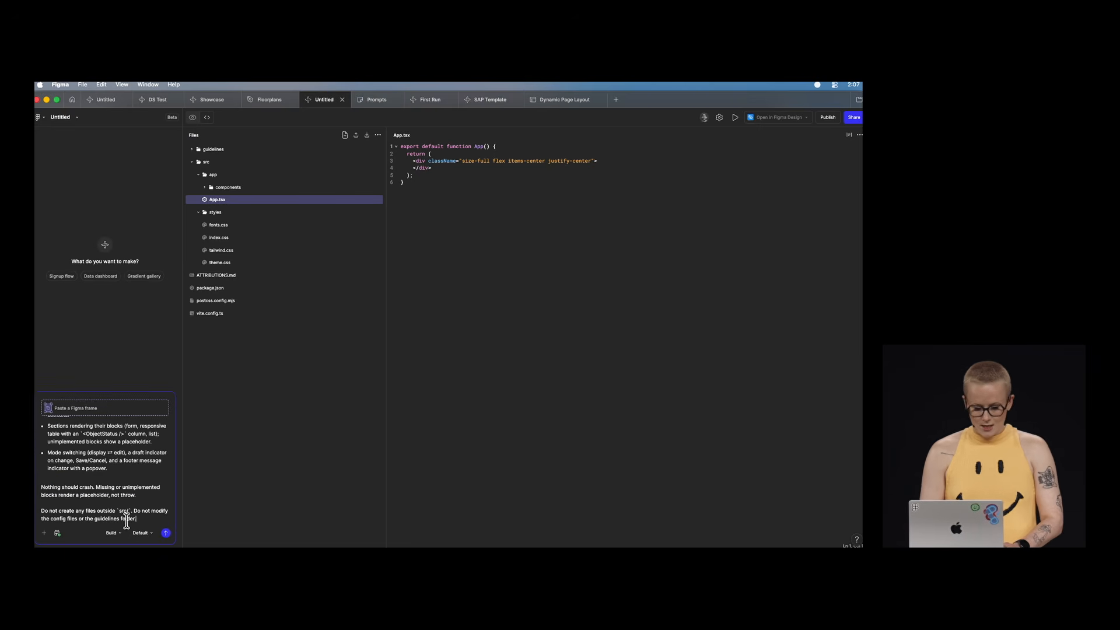
pyautogui.click(166, 534)
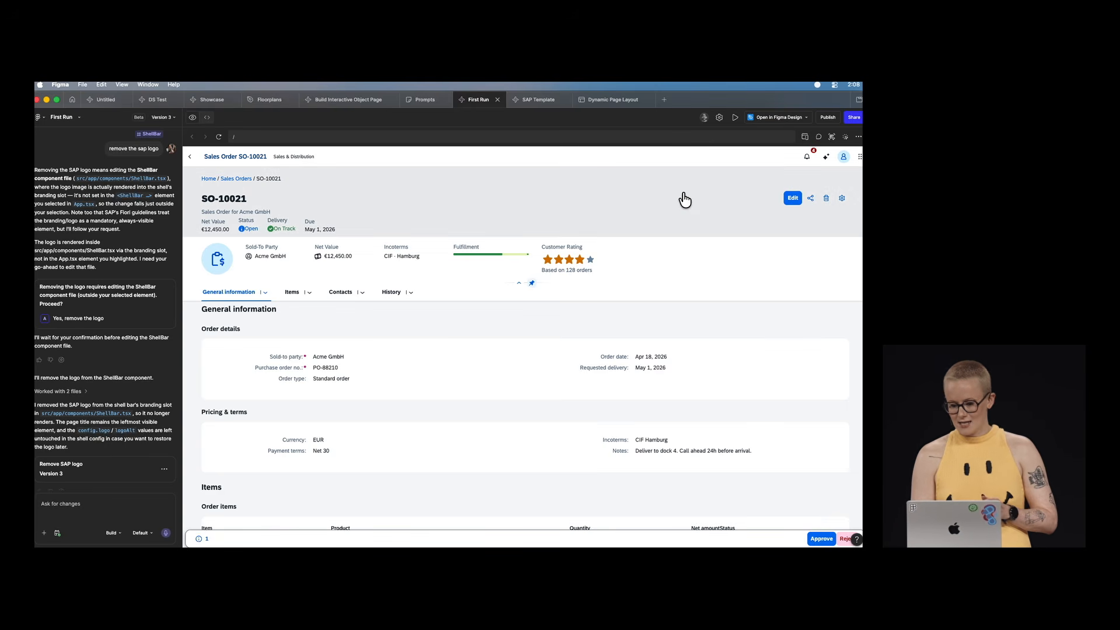
# Put the sales order in the First Run preview into edit mode and open the Order date calendar.
pyautogui.click(793, 199)
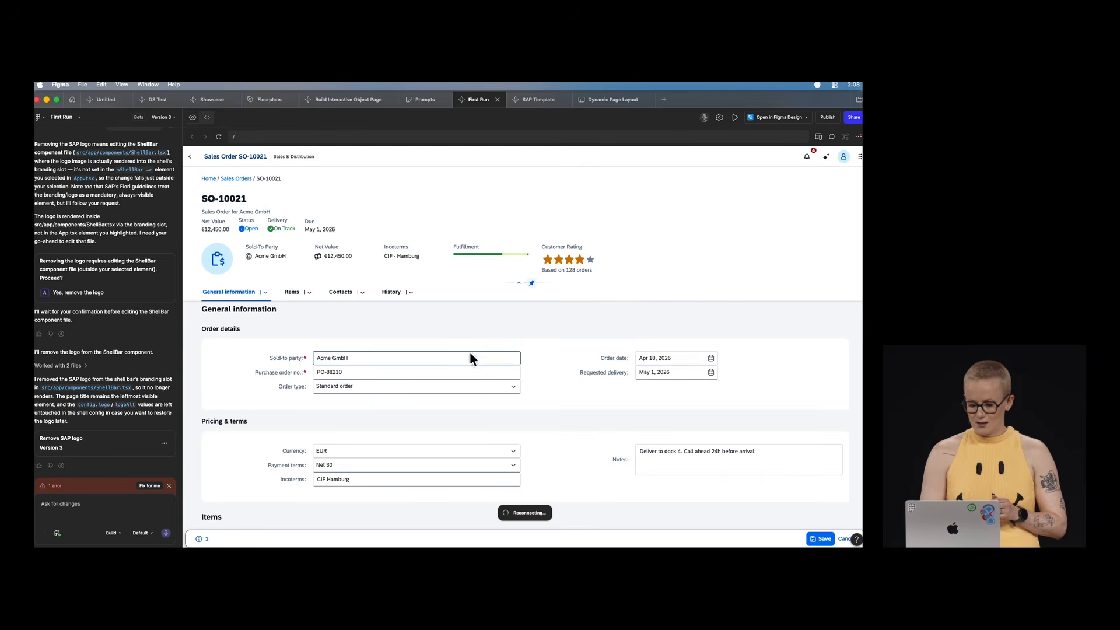
pyautogui.click(710, 358)
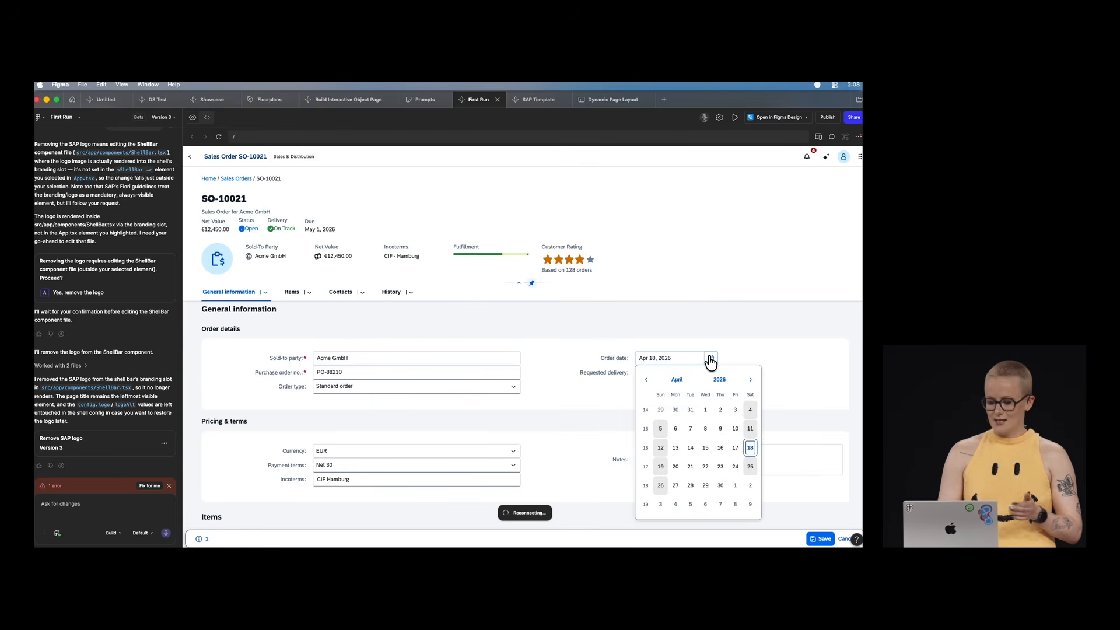